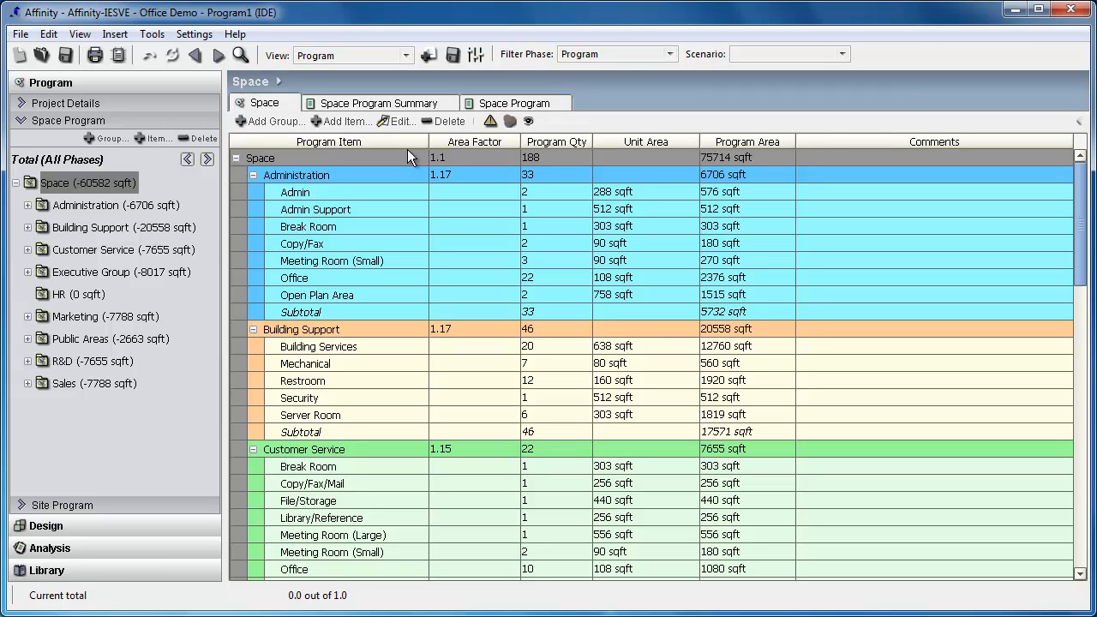
Move the Unit Area column ahead of the Program Qty column in the Space table
left_click_drag(629, 143, 550, 144)
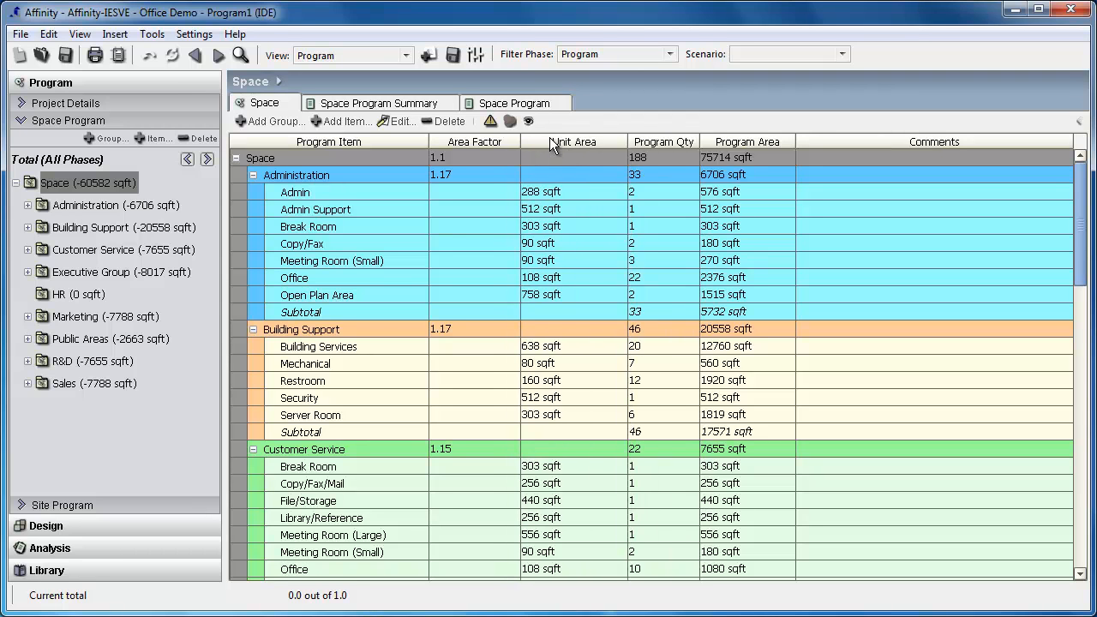
Open the Executive Group department, add the Dimensions column to its table and place it before Comments
left_click(109, 272)
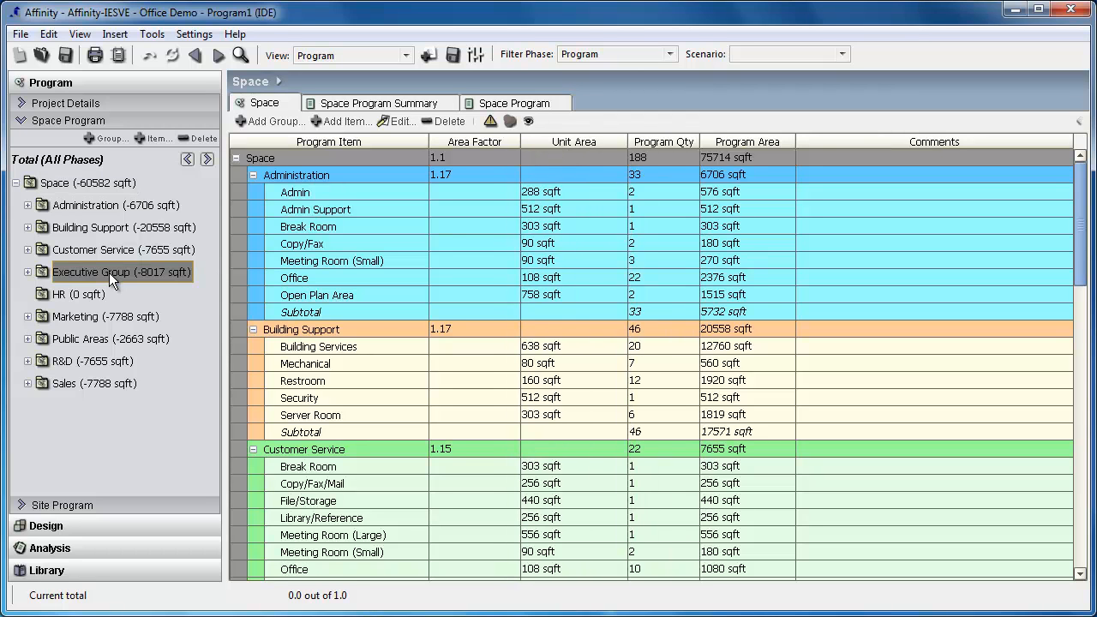
double_click(123, 272)
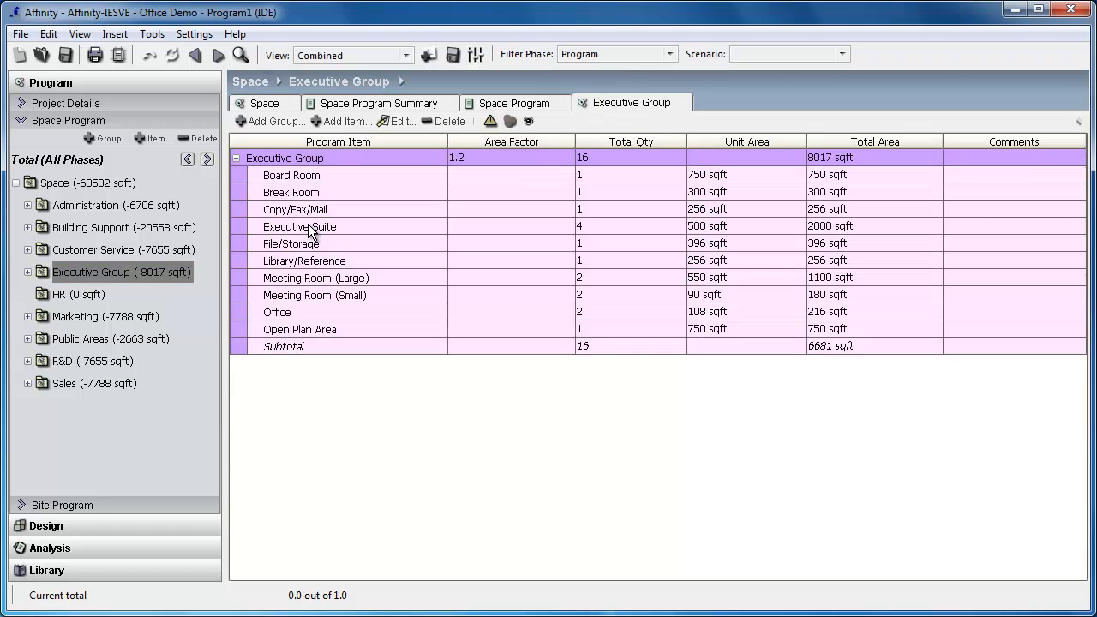
right_click(618, 141)
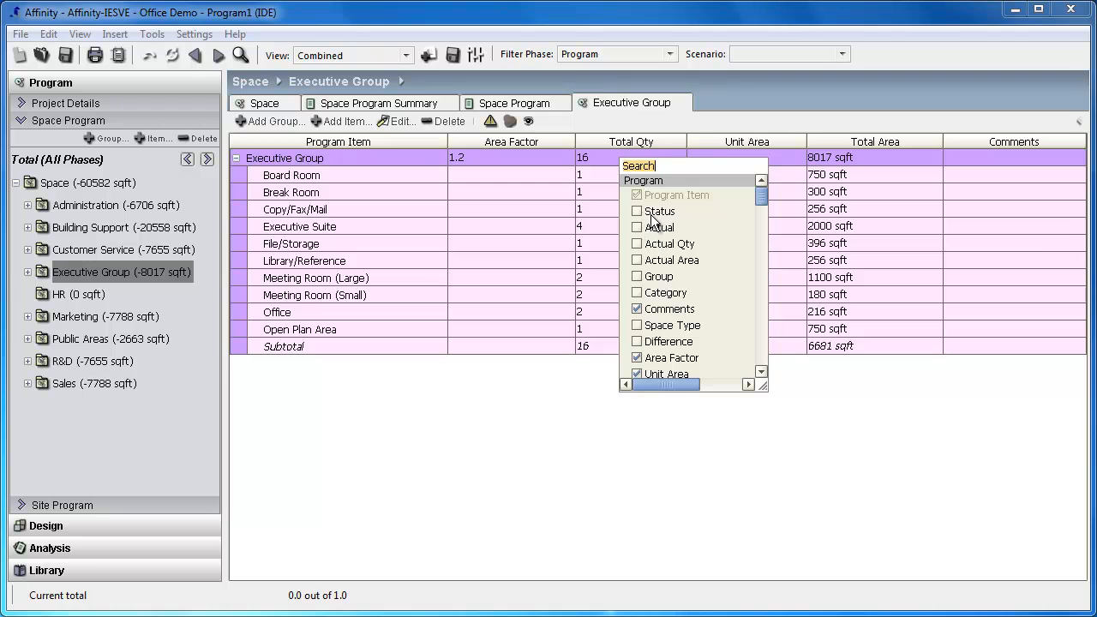
type("dimensions")
left_click(634, 192)
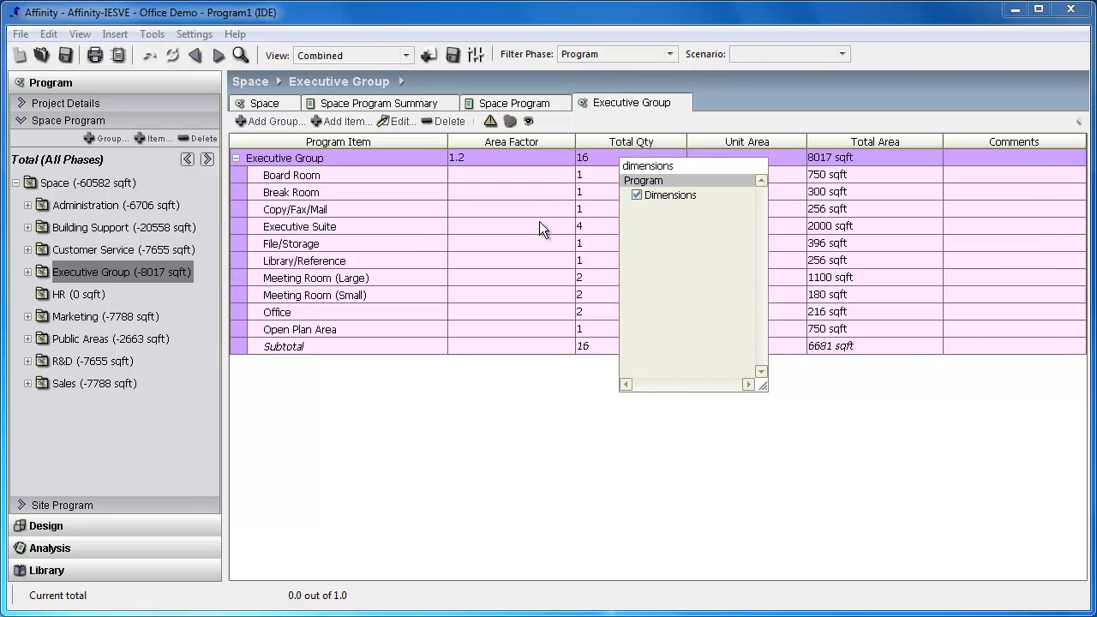
left_click(539, 224)
left_click_drag(1068, 142, 1028, 152)
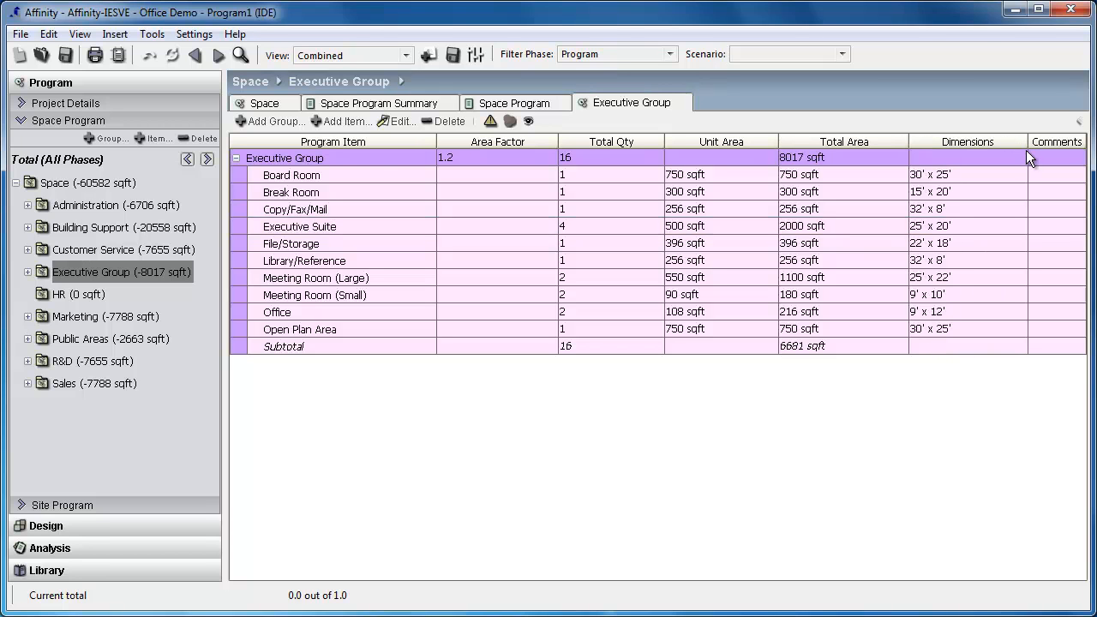
Review the Space table, the Space Program Summary and the full Space Program report down to the overall total
left_click(279, 104)
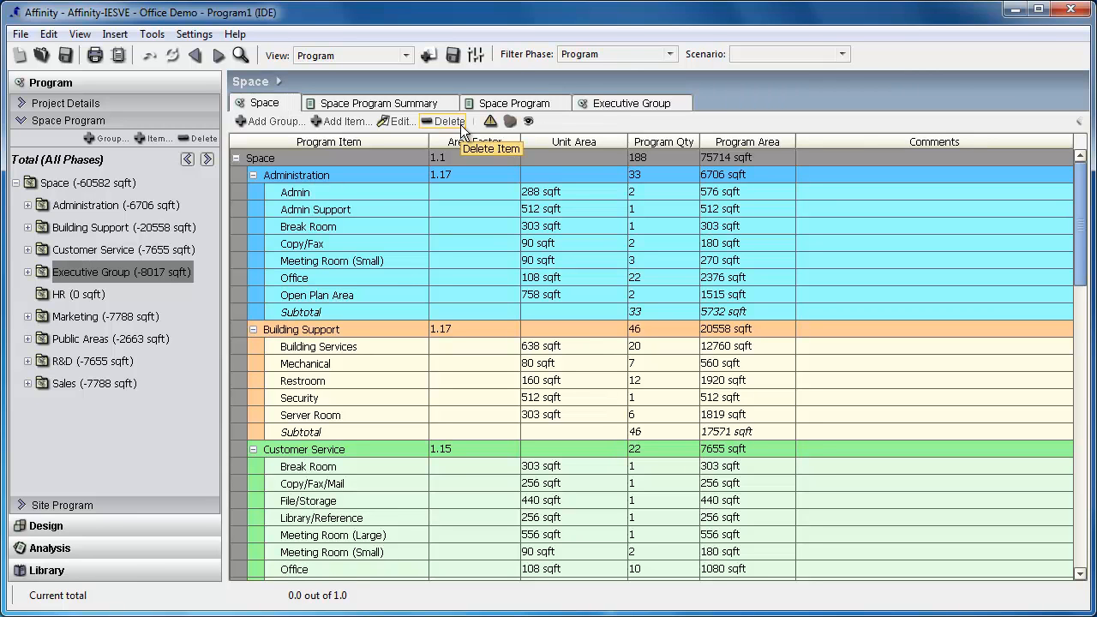
left_click(417, 104)
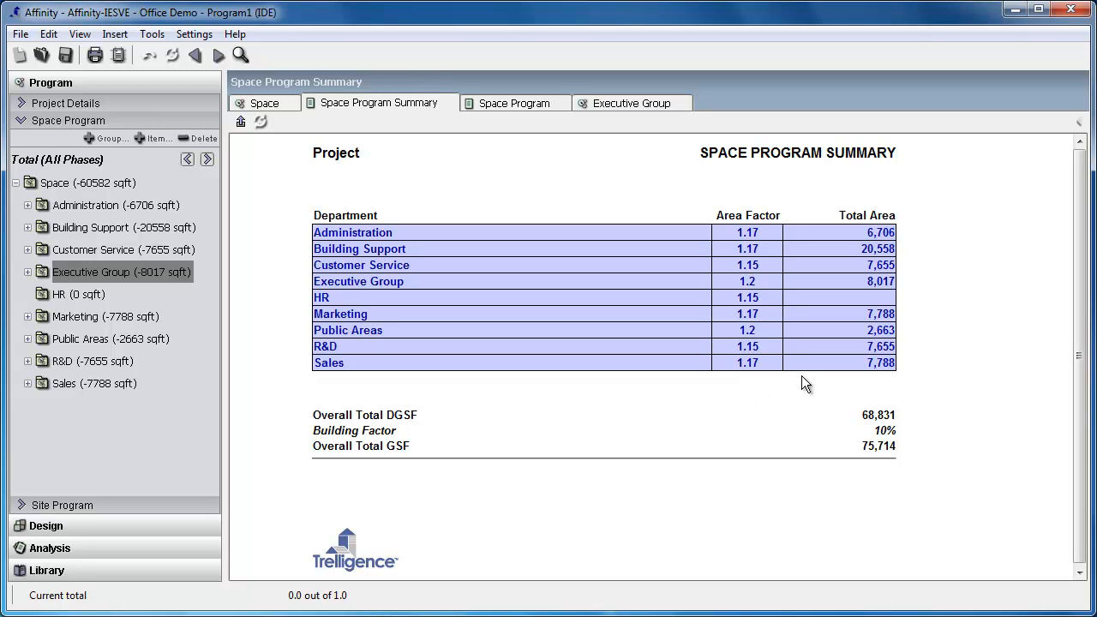
left_click(531, 103)
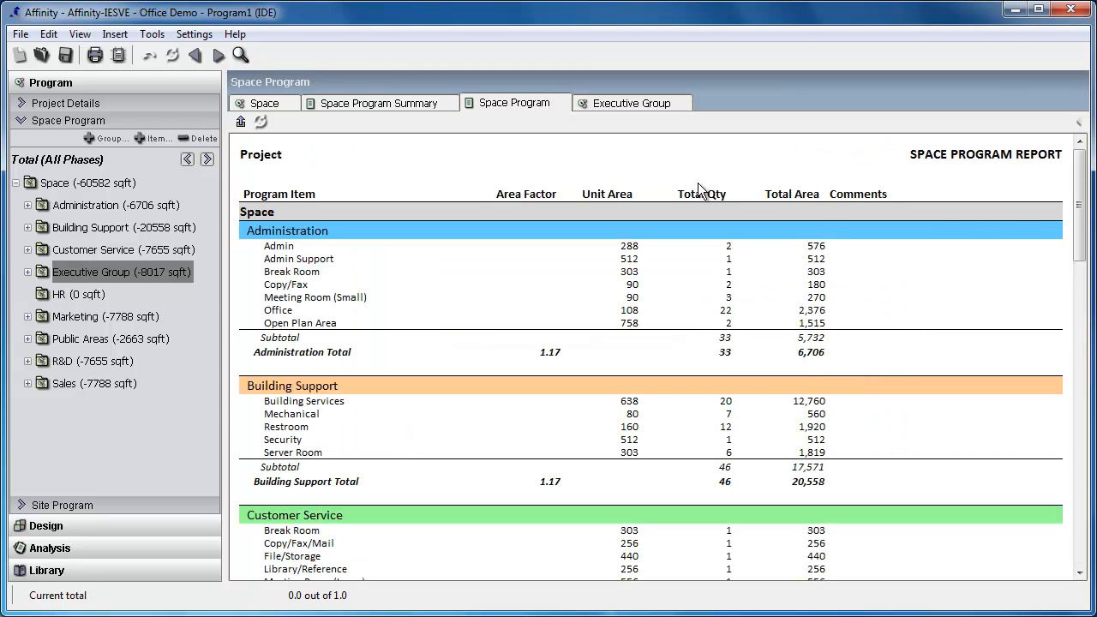
left_click_drag(1078, 206, 1087, 522)
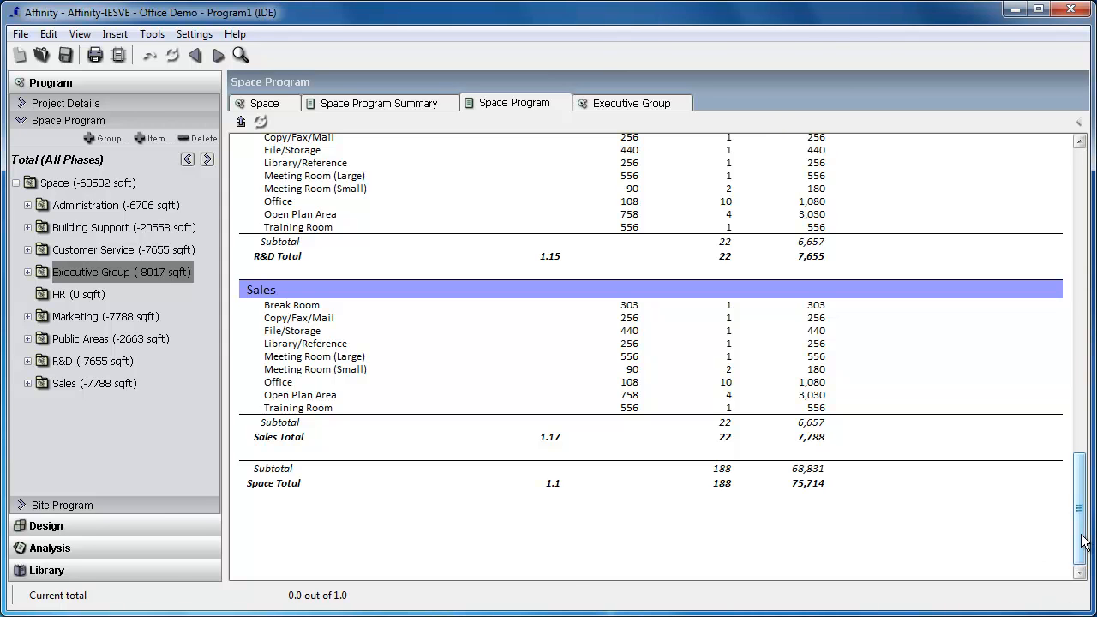
left_click_drag(1082, 541, 1076, 224)
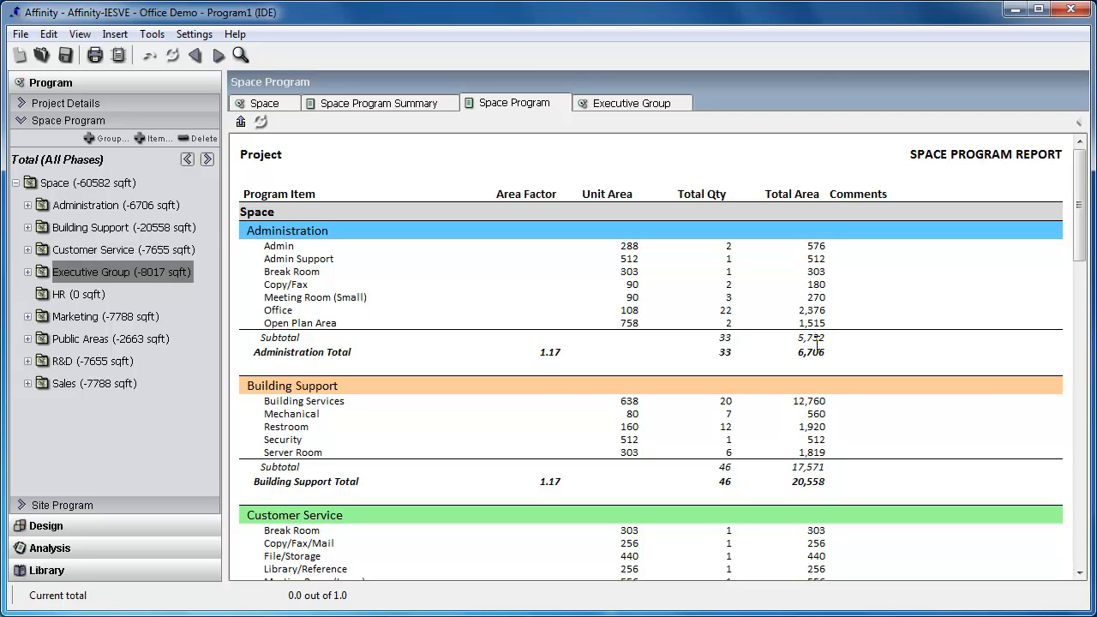
Open the project options and set the building type to Administrative/Professional and Government Office
left_click(151, 36)
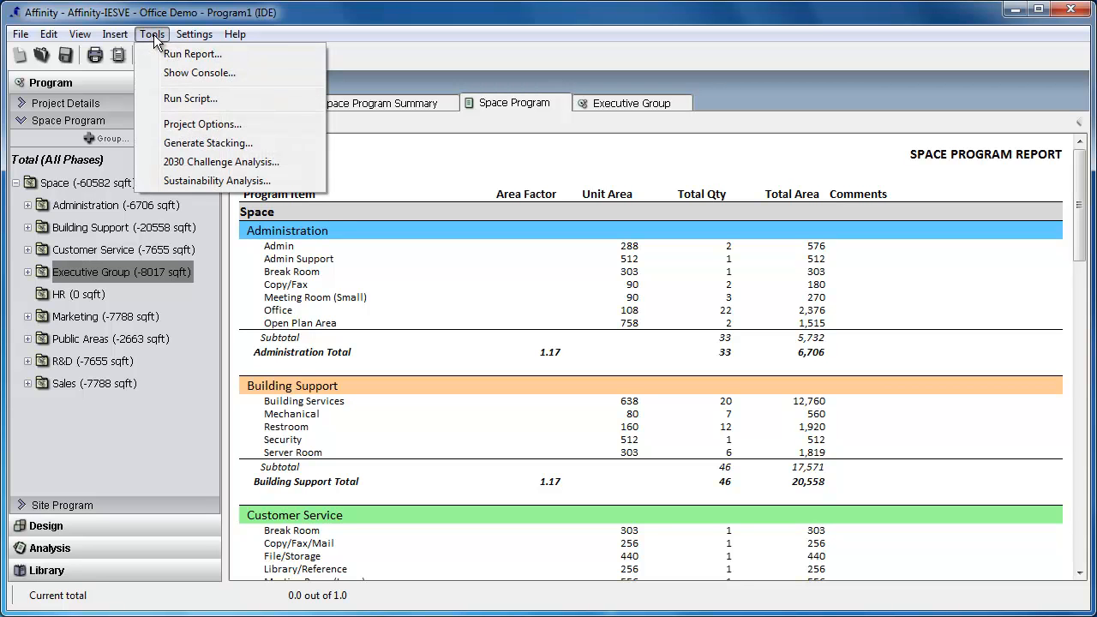
left_click(201, 125)
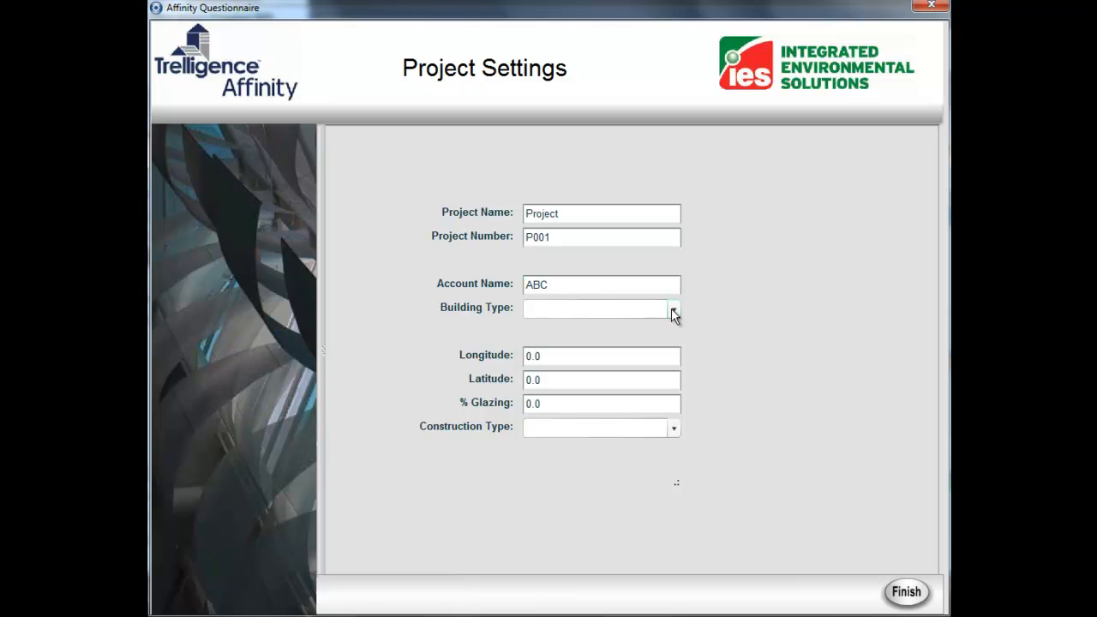
left_click(674, 311)
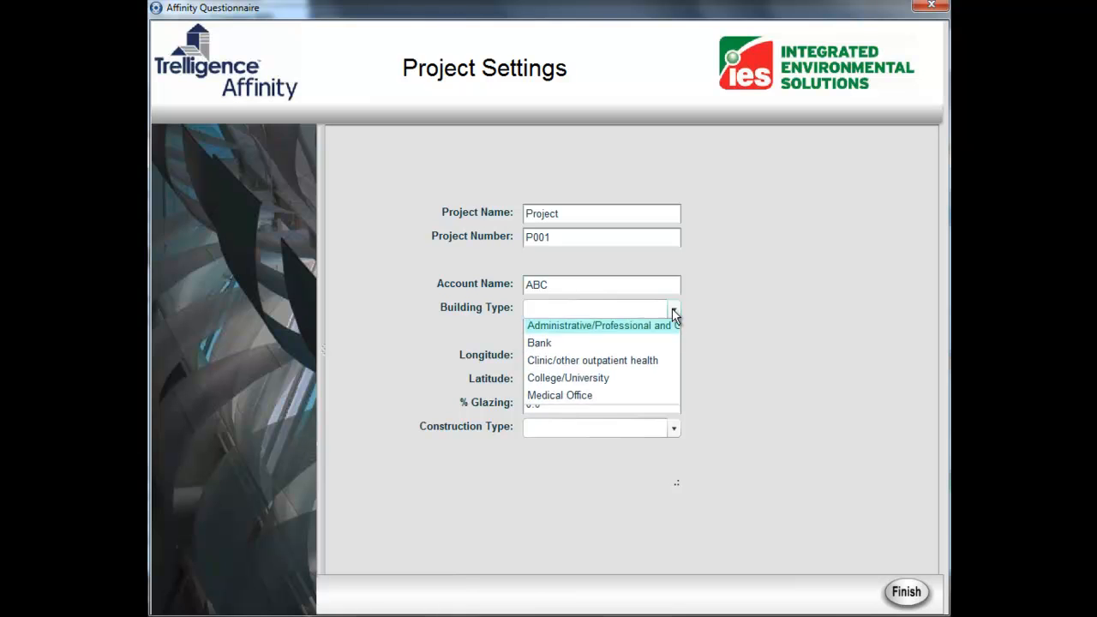
left_click(617, 331)
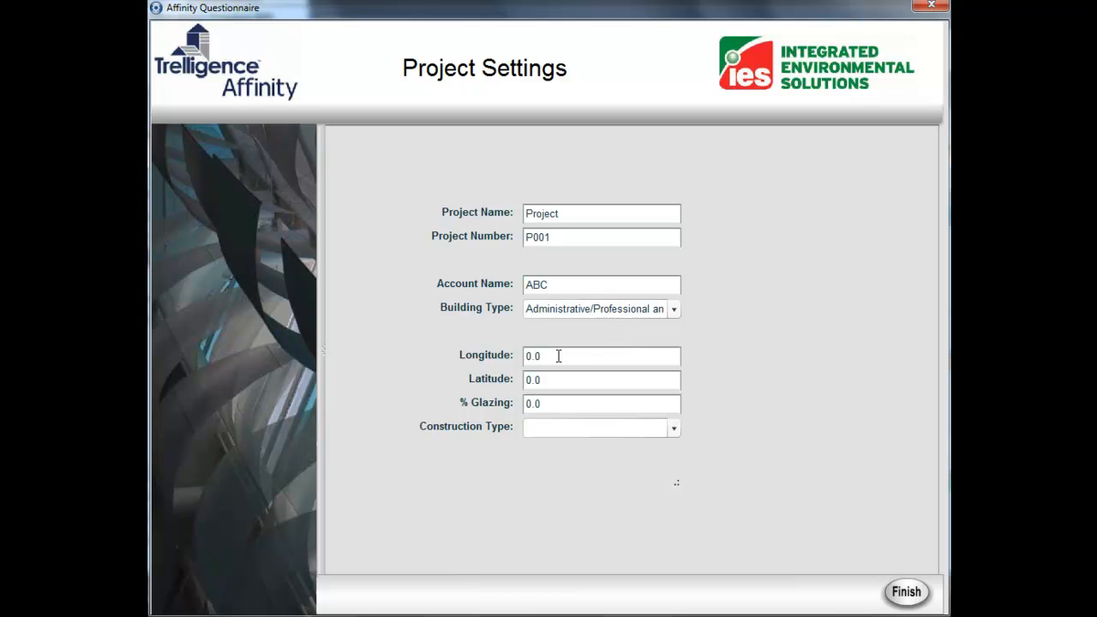
Set the project's longitude to -87.54, latitude to 41.86 and glazing percentage to 25%
left_click_drag(558, 356, 517, 357)
type("-87.54")
left_click_drag(571, 379, 497, 375)
type("41.86")
left_click_drag(547, 404, 522, 404)
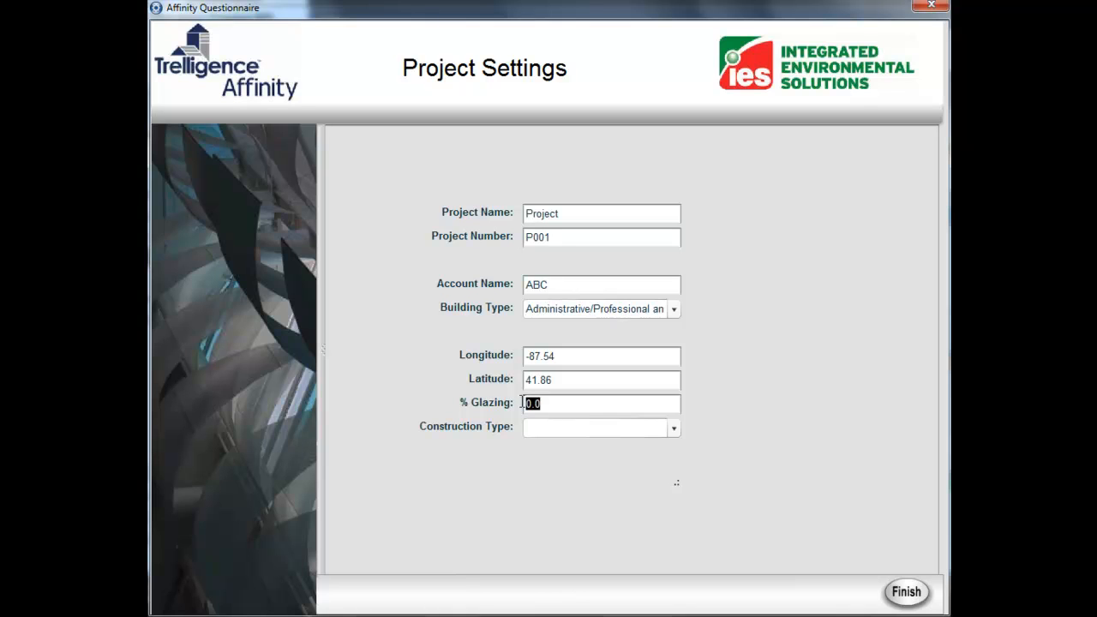
type("25%")
key("Tab")
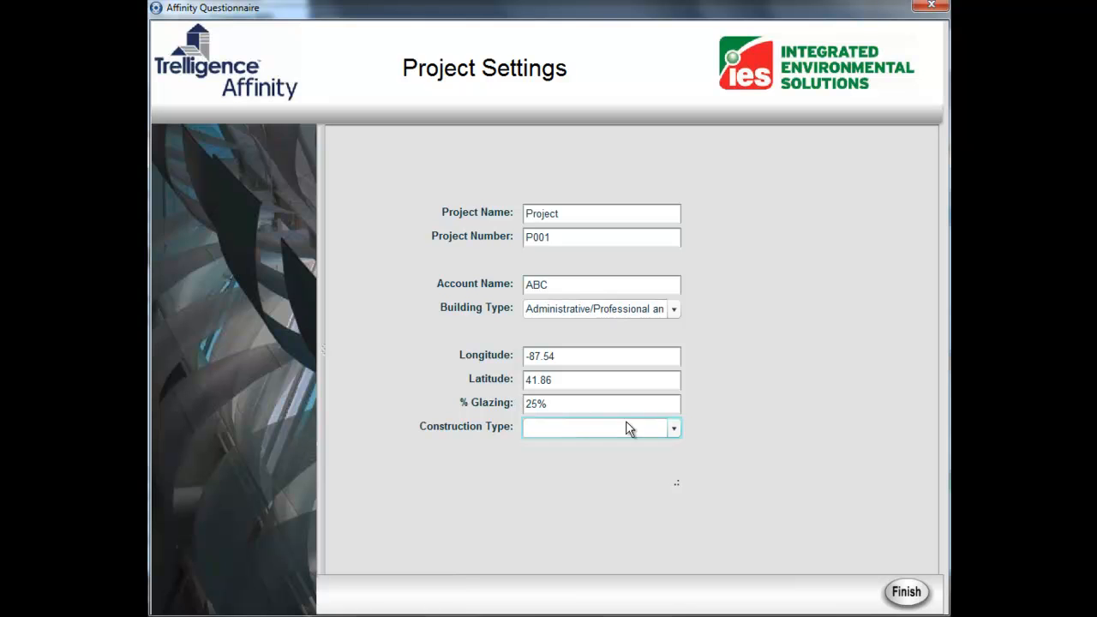
Choose Brick / Block Wall as the construction type and finish the project settings
left_click(673, 431)
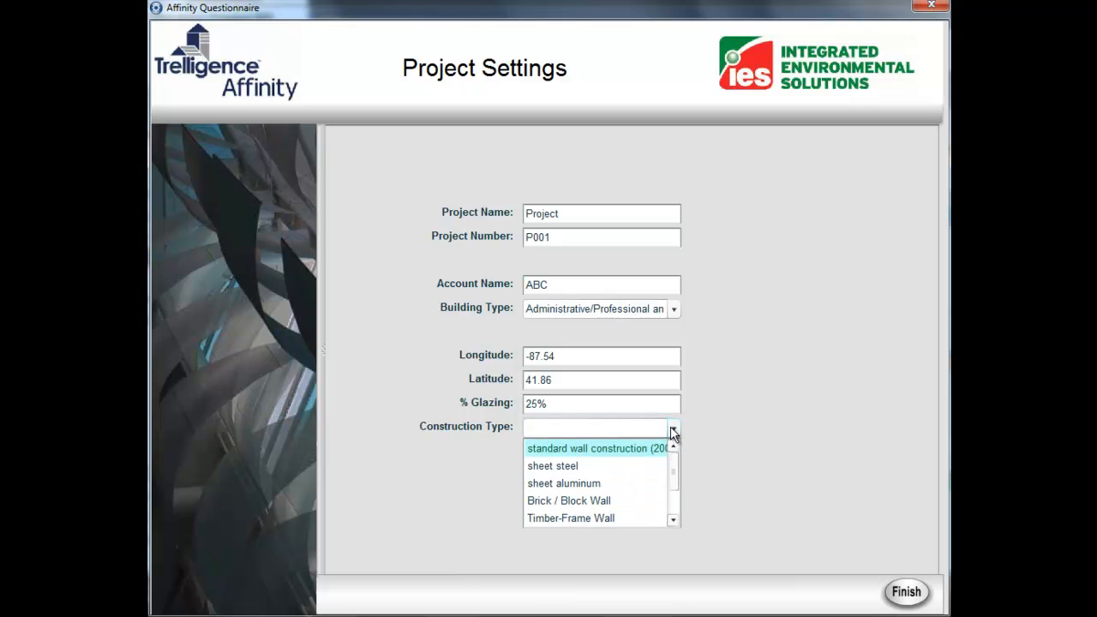
left_click(592, 500)
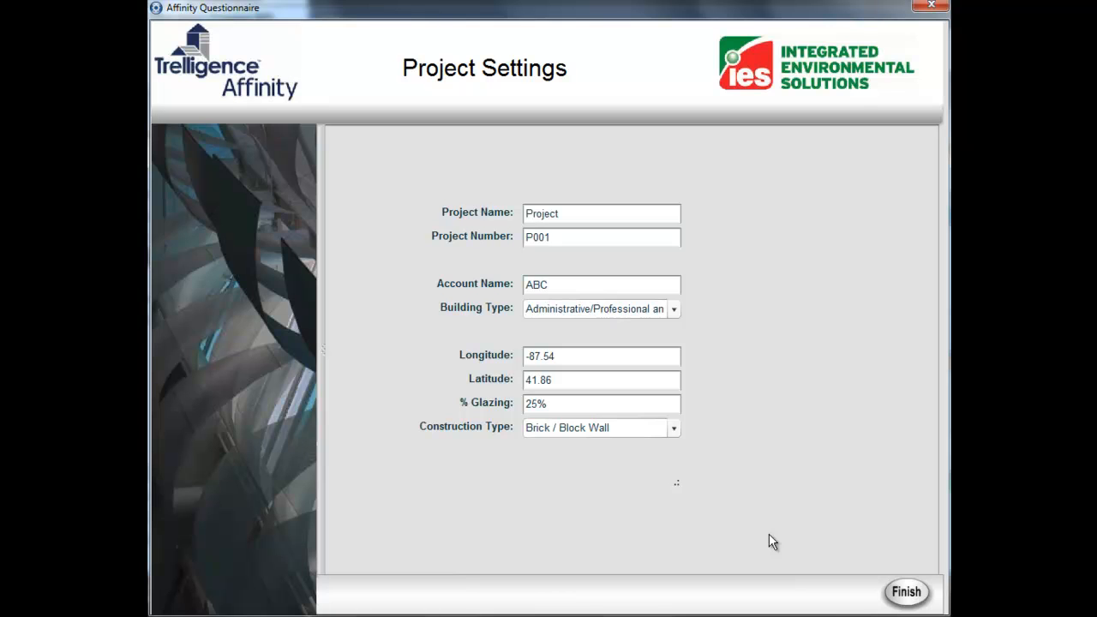
left_click(906, 597)
left_click(503, 341)
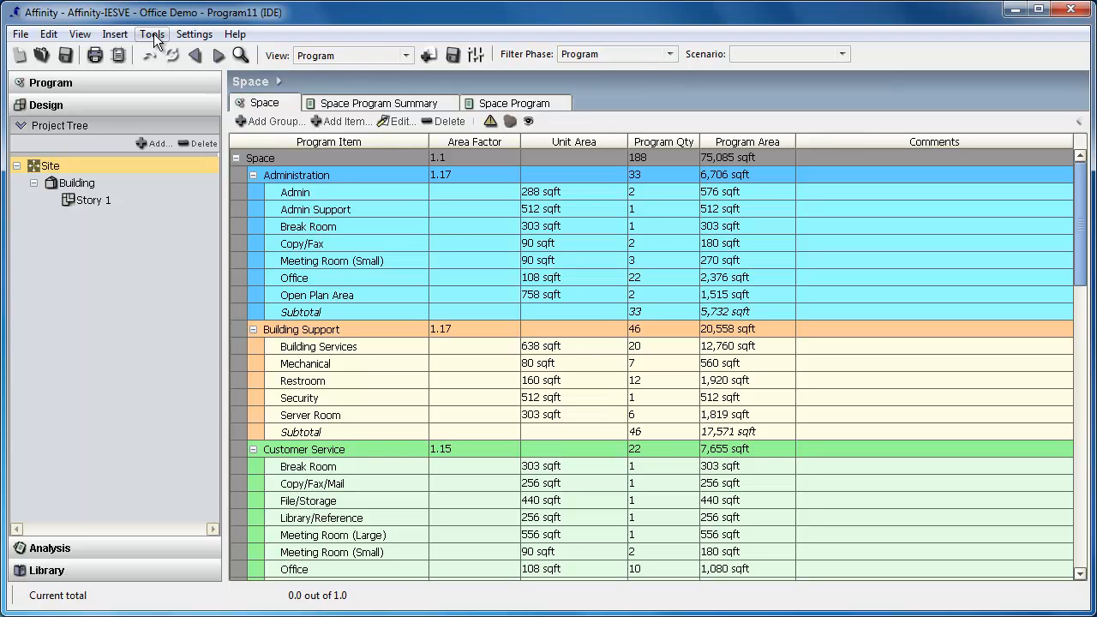
Generate the stacking with a floor area of 10000 for the Large Footprint scenario, deleting the existing layout
left_click(154, 34)
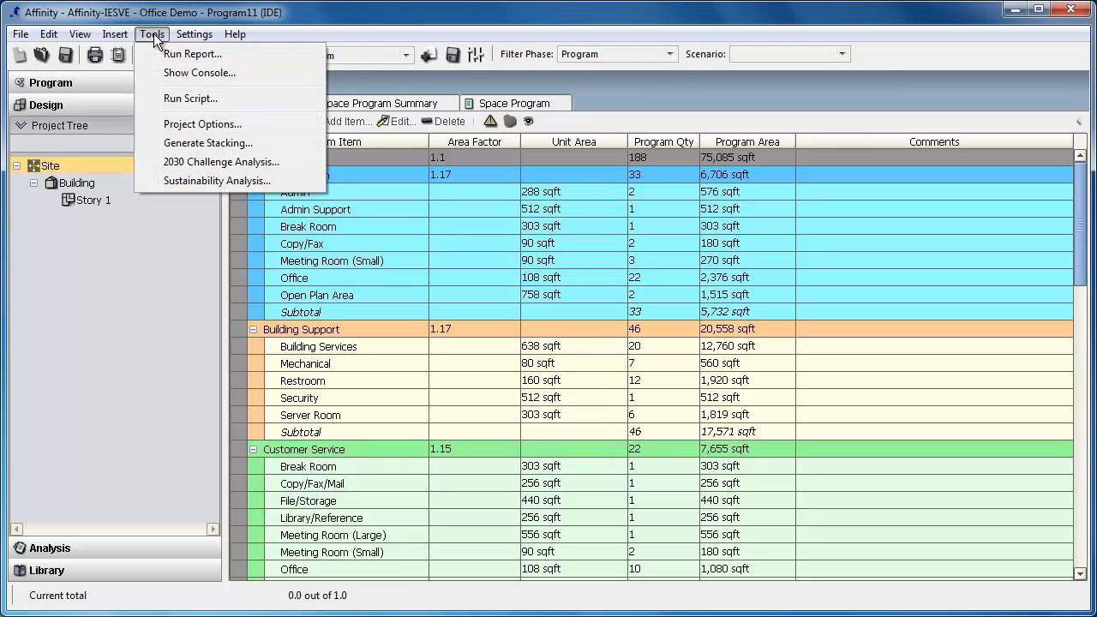
left_click(195, 144)
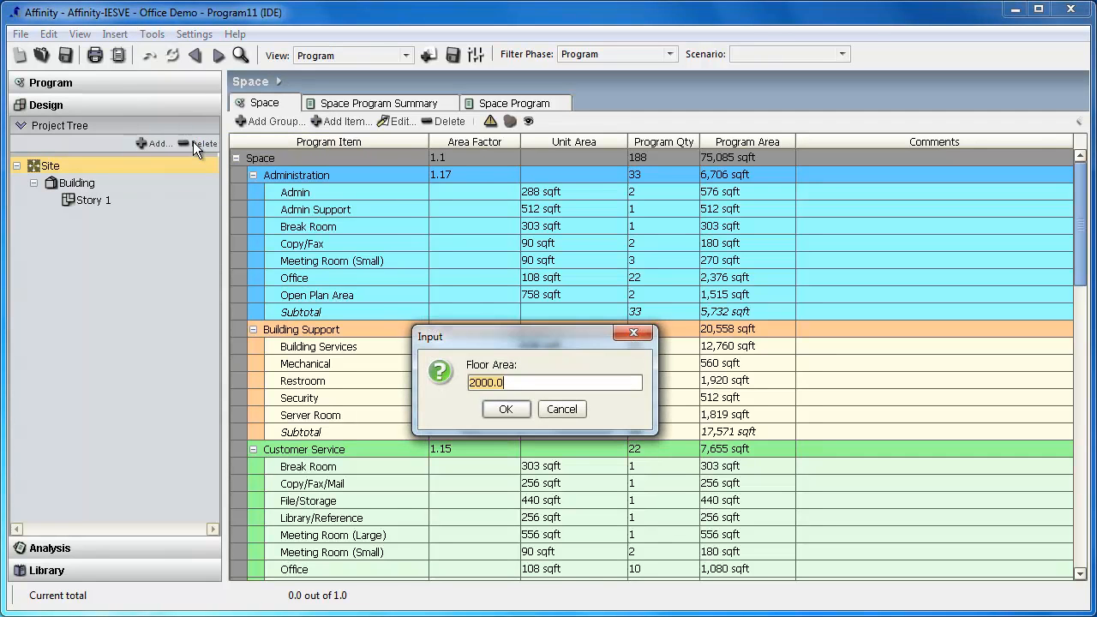
type("1")
type("0000")
key("Return")
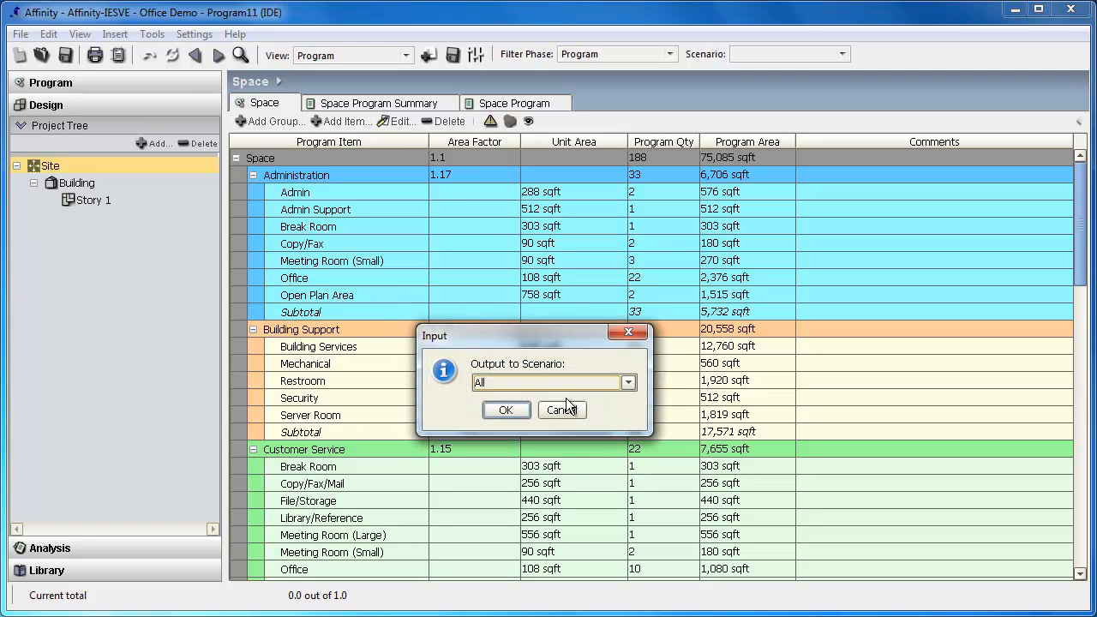
left_click(629, 382)
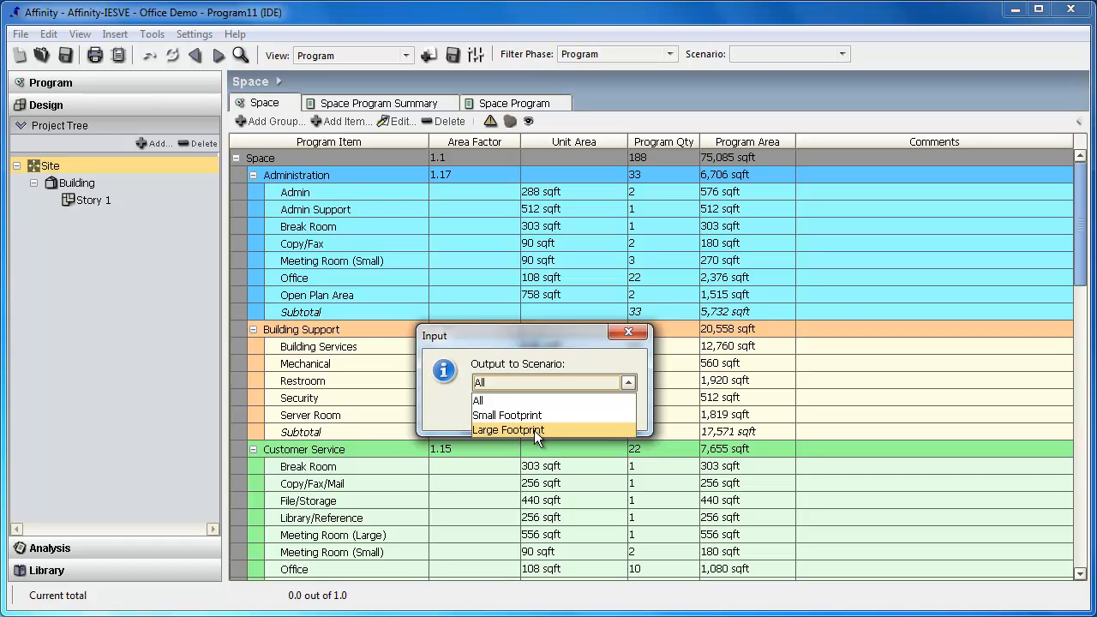
left_click(533, 430)
left_click(507, 411)
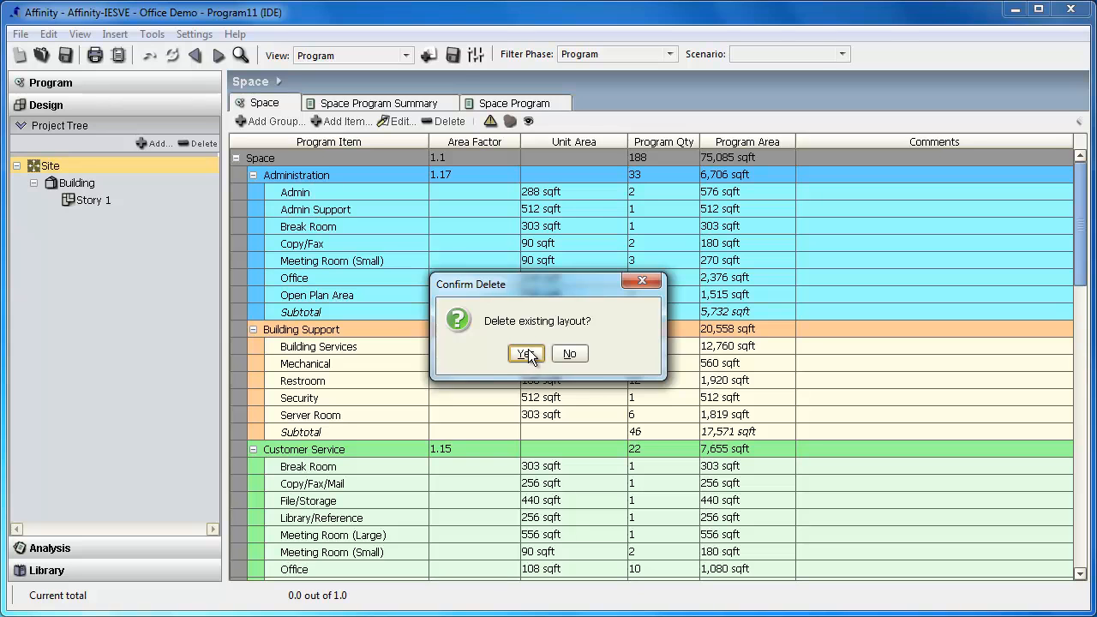
left_click(527, 353)
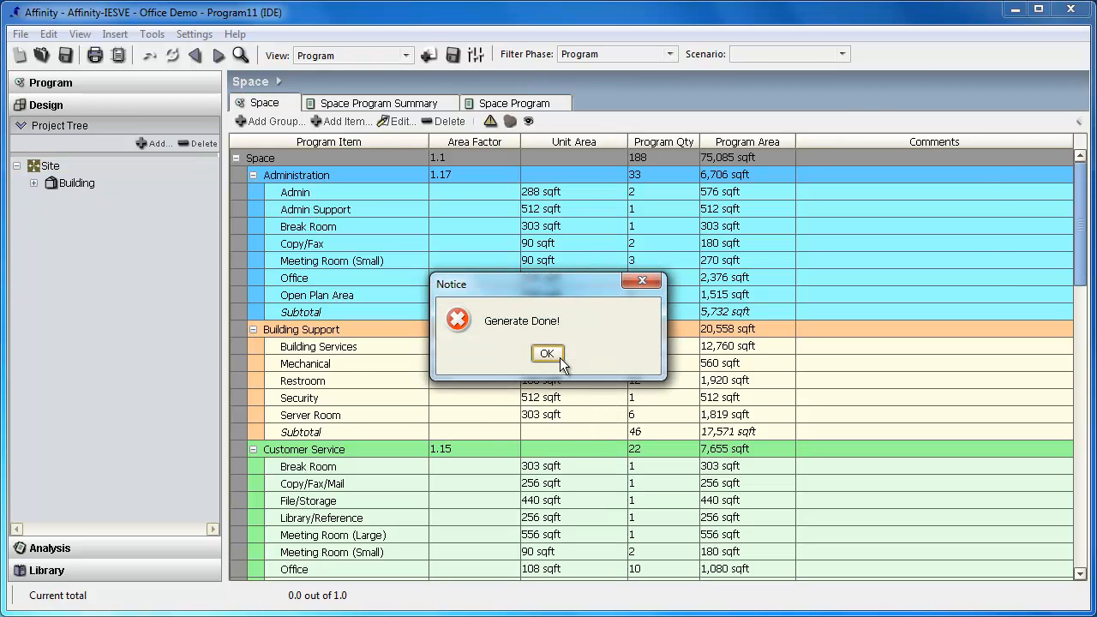
left_click(546, 353)
Expand the Building's stories in the project tree, open the Building and show it in the 3D Render View
left_click(33, 183)
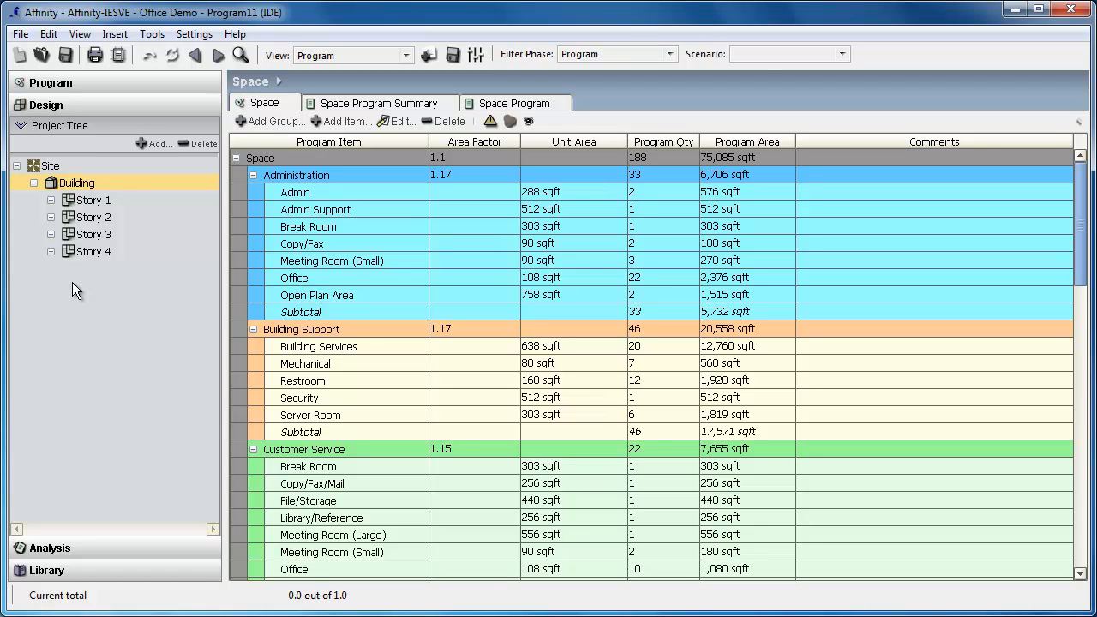
double_click(80, 182)
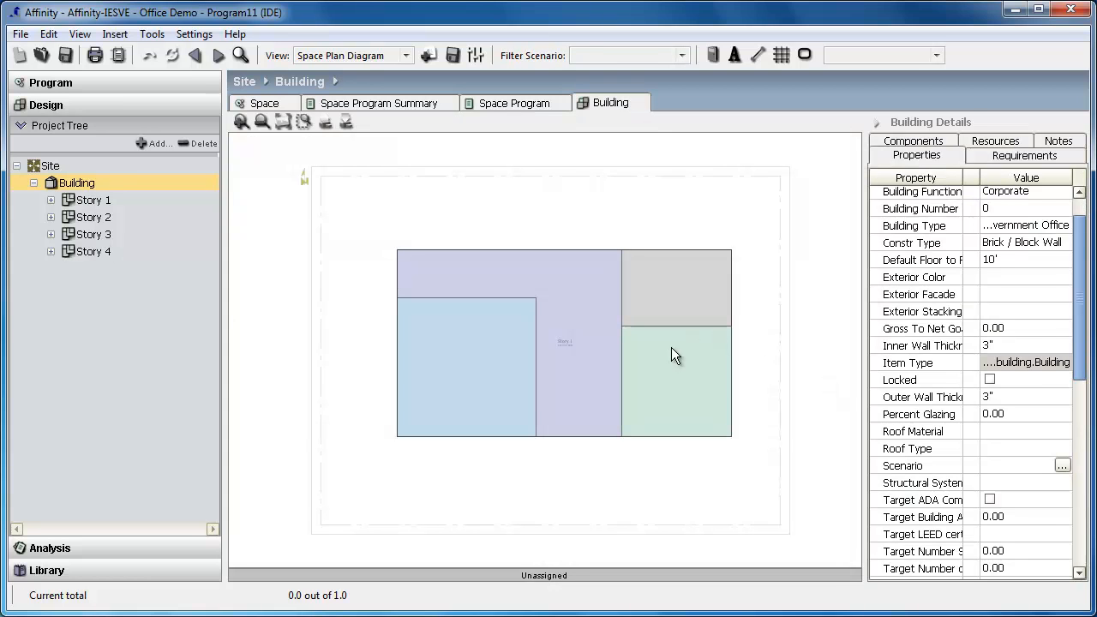
mouse_move(670, 348)
left_click(406, 55)
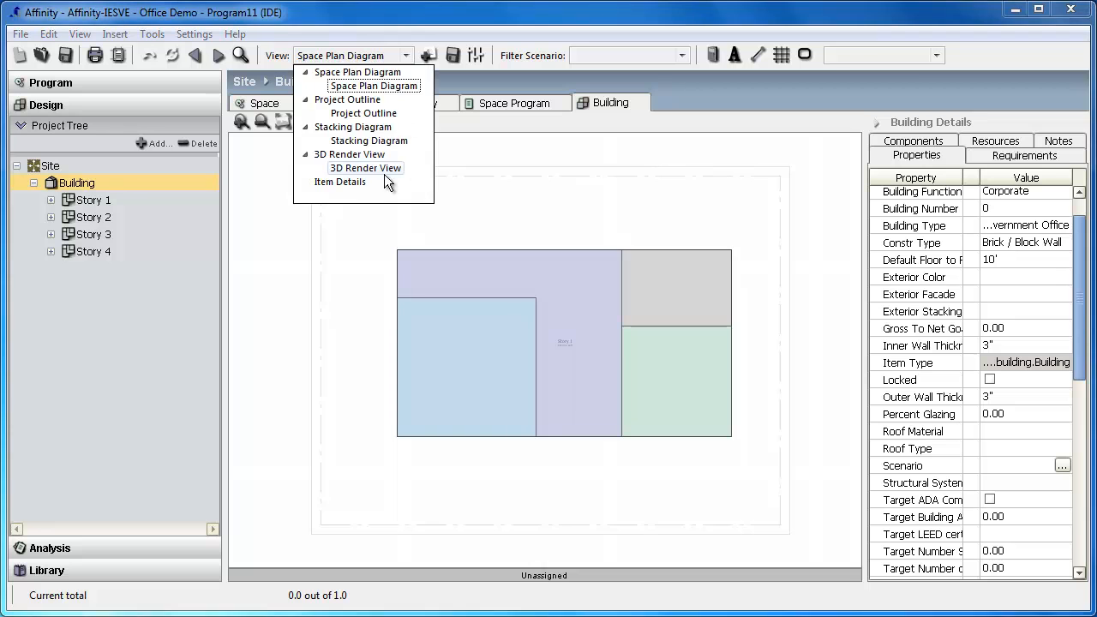
left_click(376, 169)
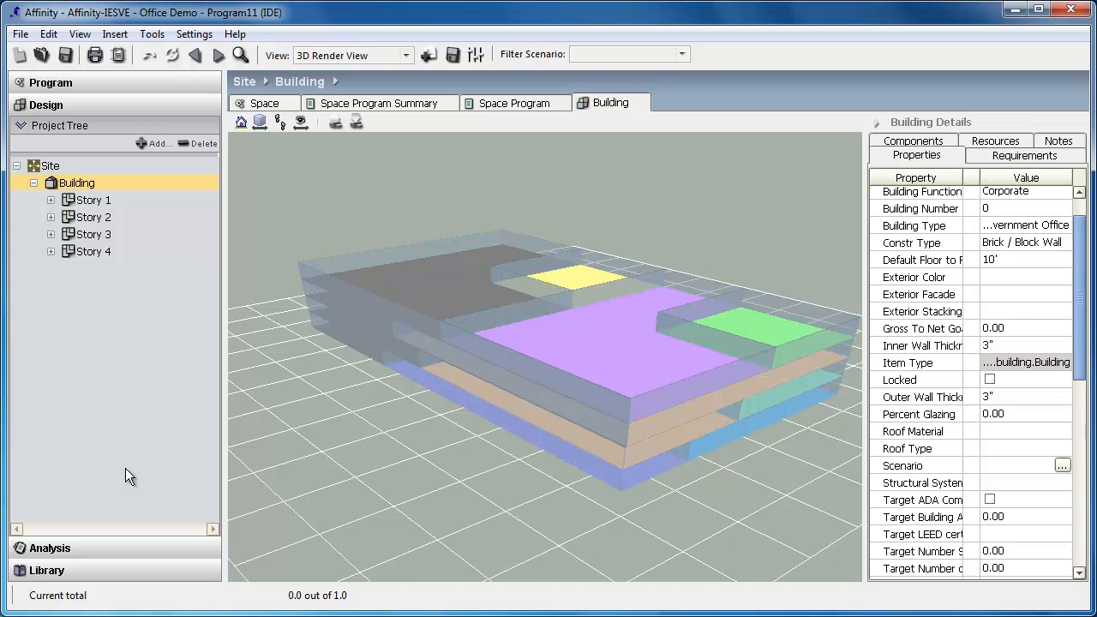
Run the Climate Review performance analysis and examine the climate metrics in its report
left_click(78, 548)
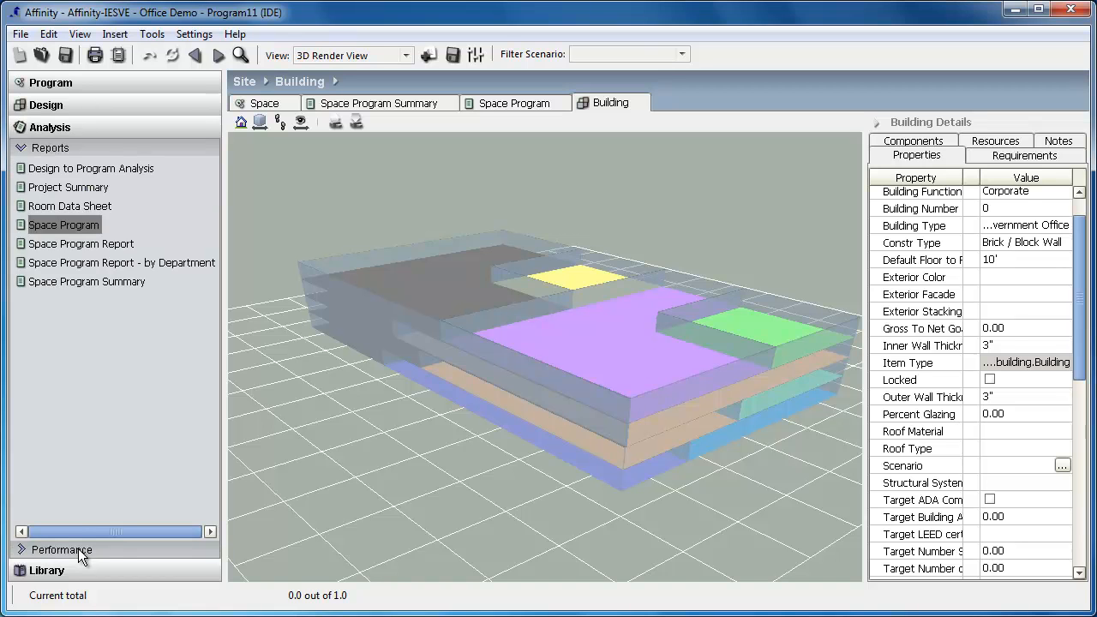
left_click(25, 548)
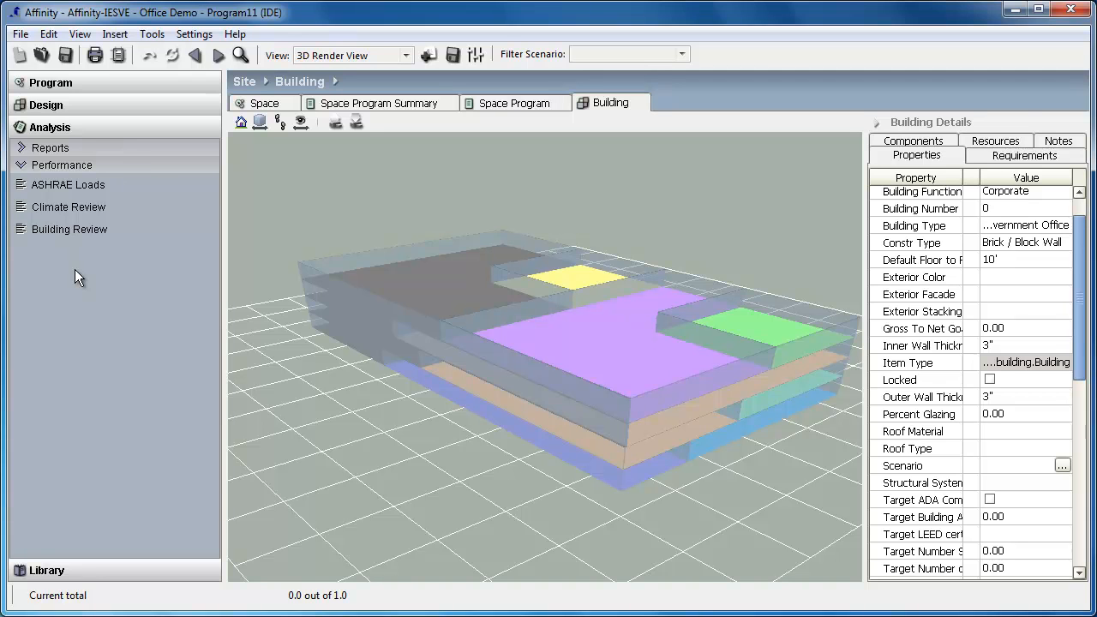
left_click(75, 208)
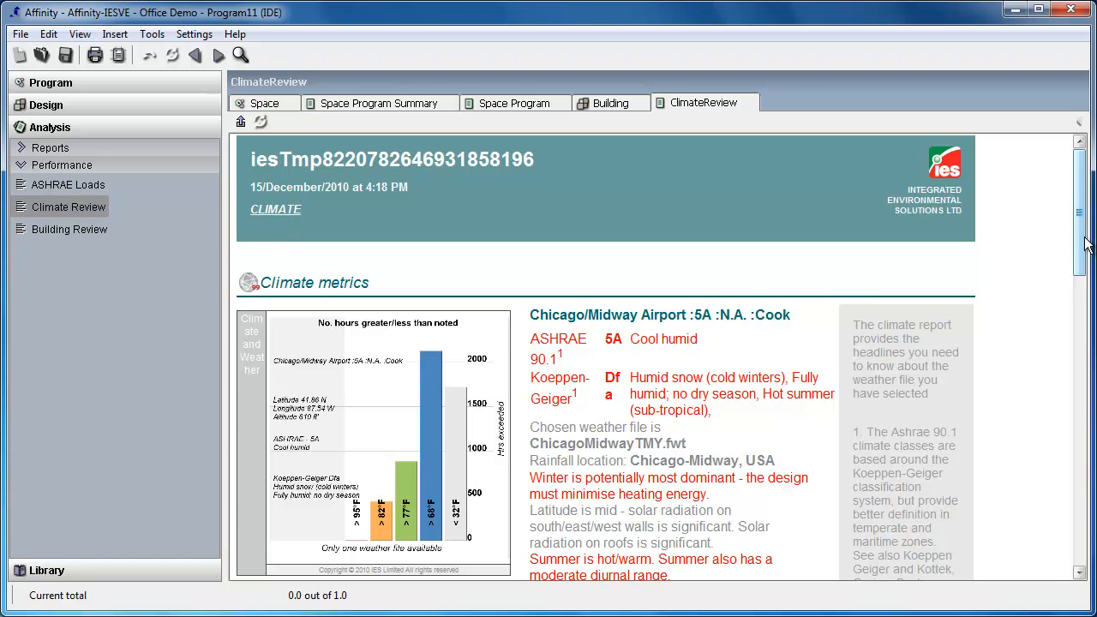
left_click_drag(1085, 245, 1083, 292)
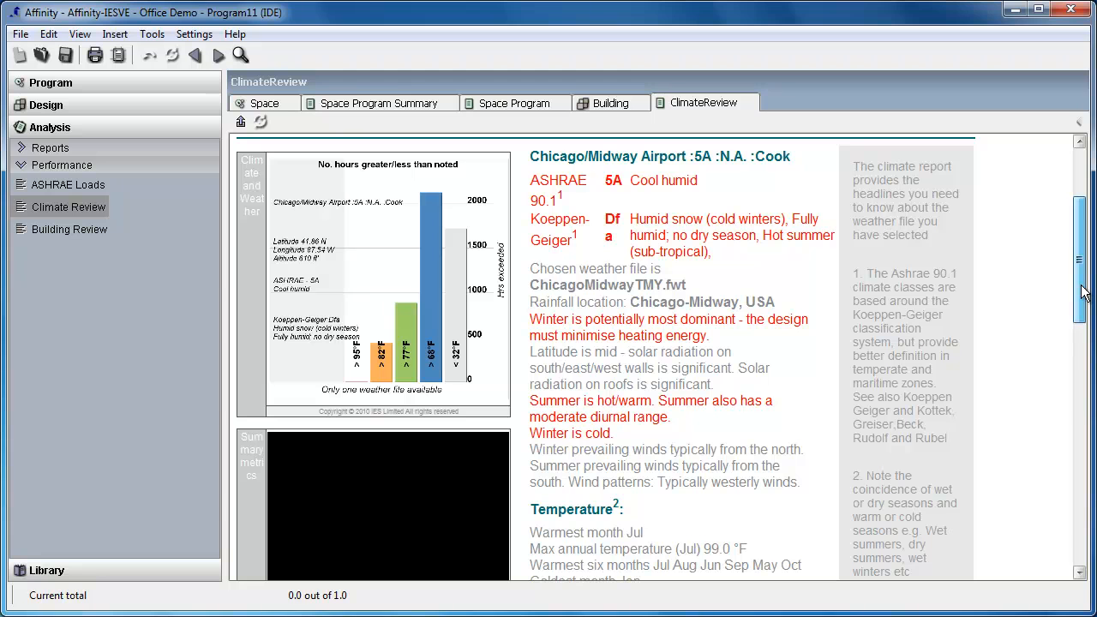
mouse_move(1083, 292)
left_mouse_down()
mouse_move(1083, 413)
mouse_move(1083, 274)
left_mouse_up()
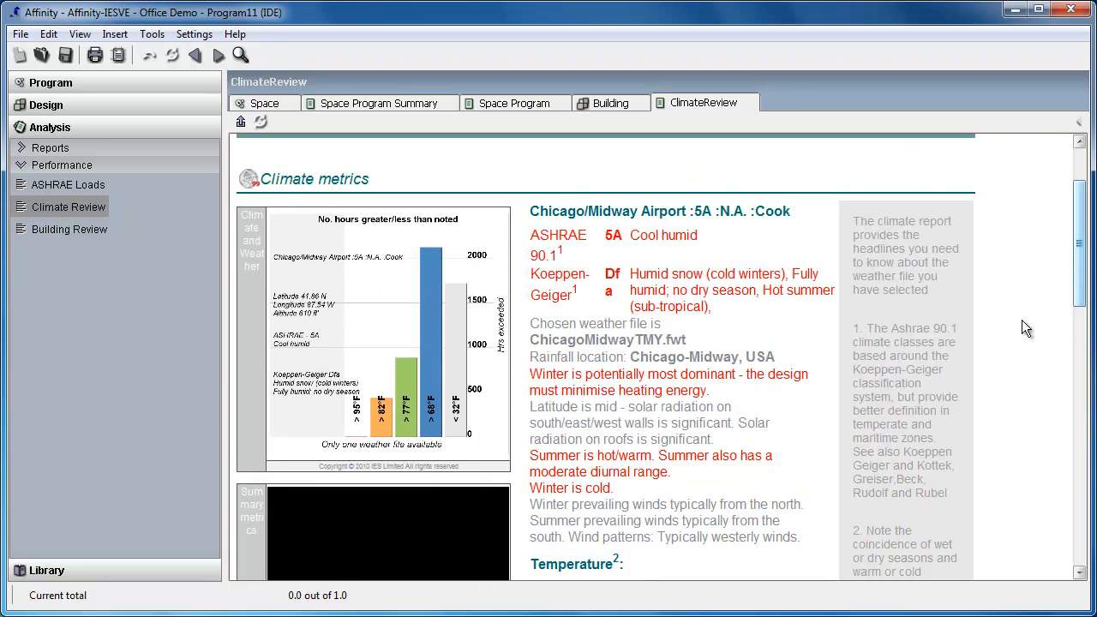
Run the Building Review performance analysis and examine the building type and building use sections of its report
left_click(67, 230)
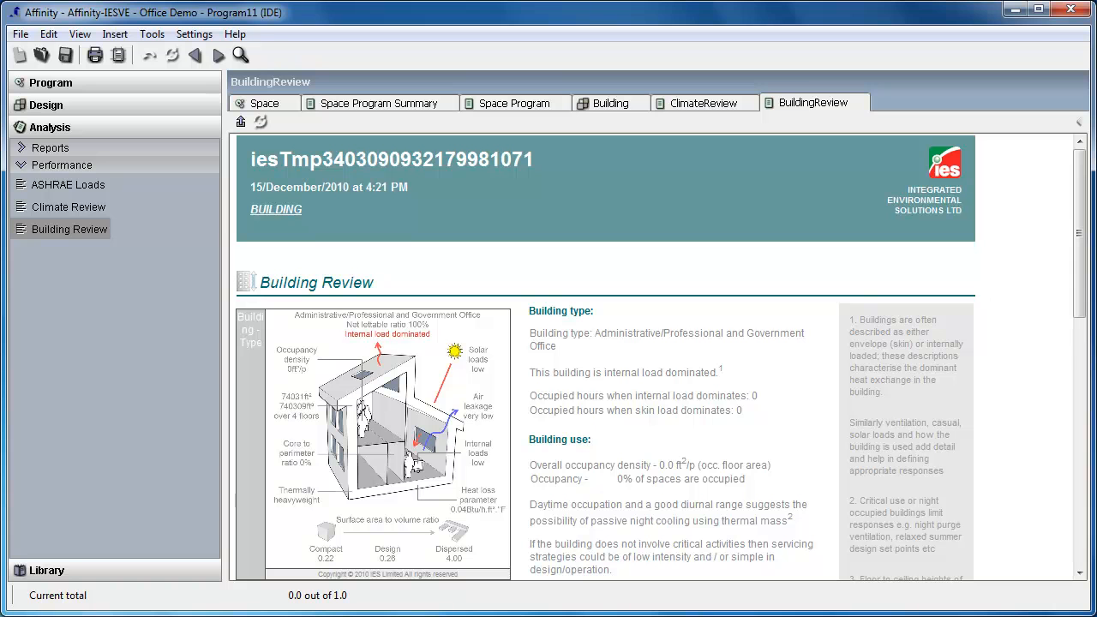
mouse_move(1083, 286)
left_mouse_down()
mouse_move(1085, 543)
mouse_move(1078, 288)
left_mouse_up()
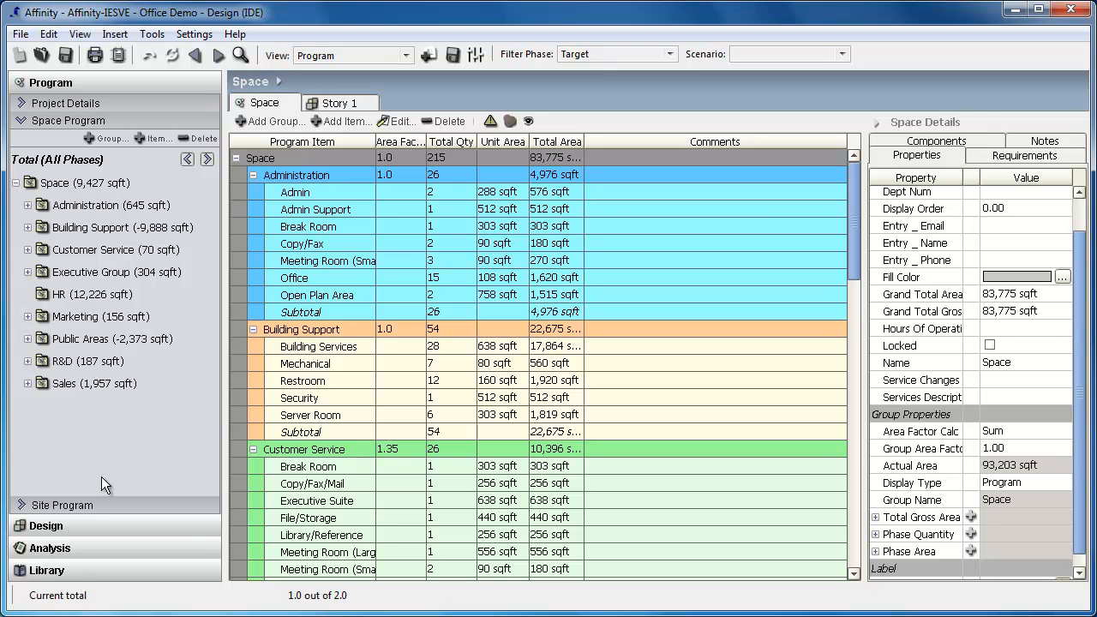
Examine the Story 1 space plan in the design, and open the whole Building in the 3D Render View
left_click(60, 526)
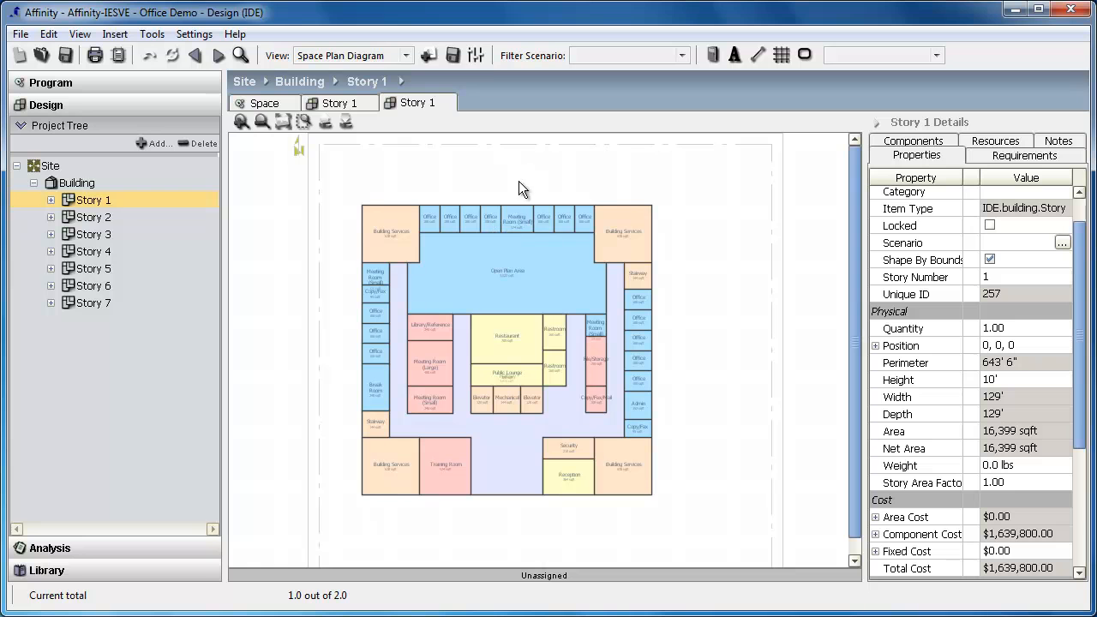
scroll(502, 283, "up", 1)
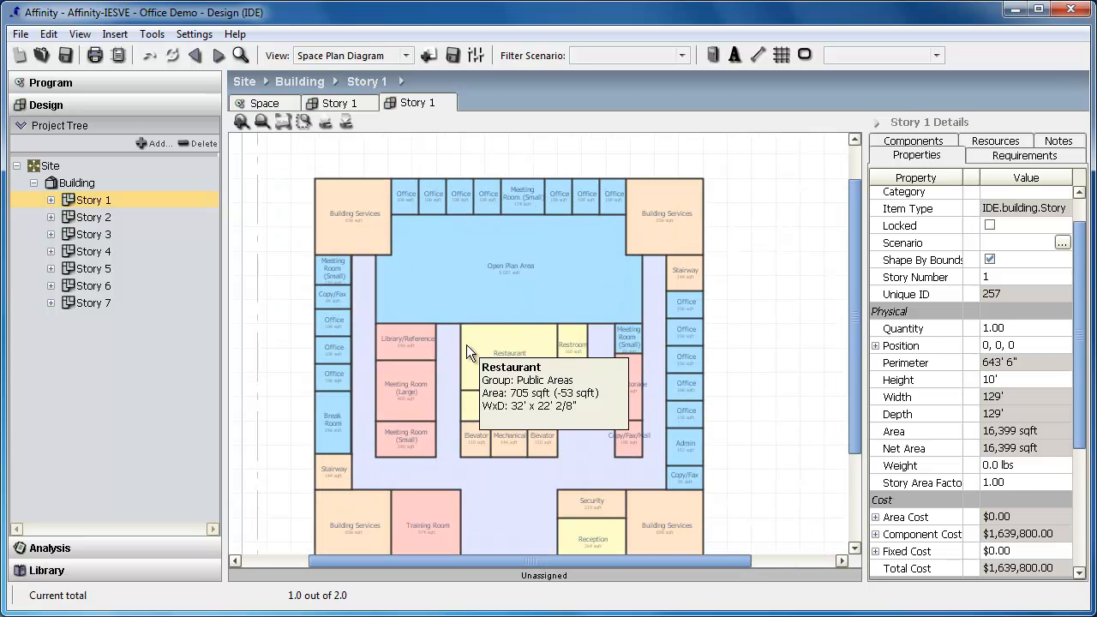
double_click(77, 183)
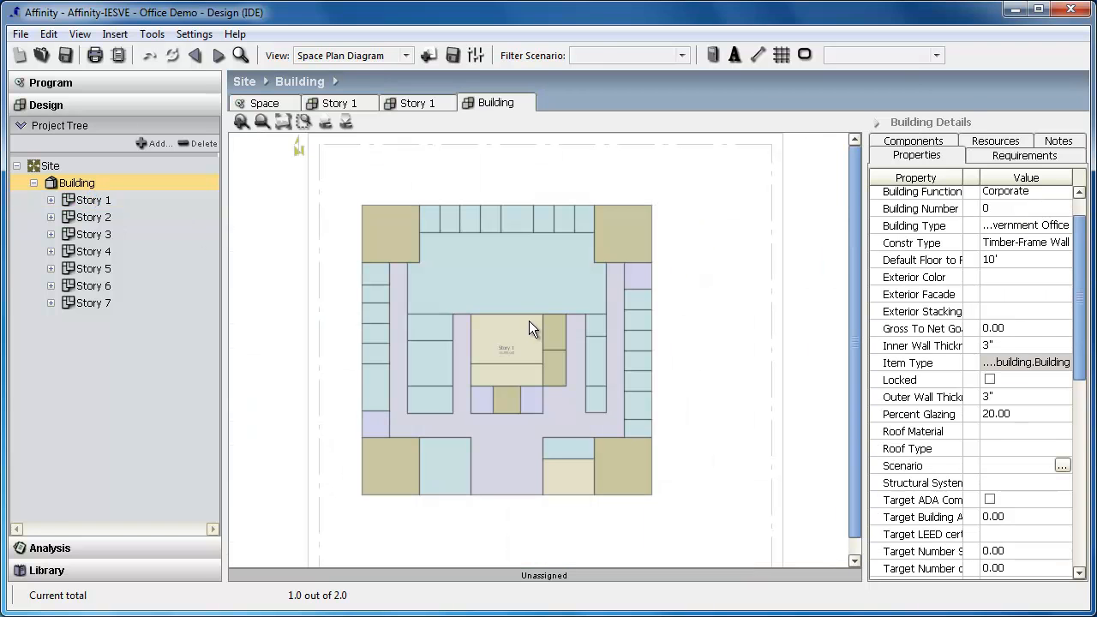
left_click(407, 56)
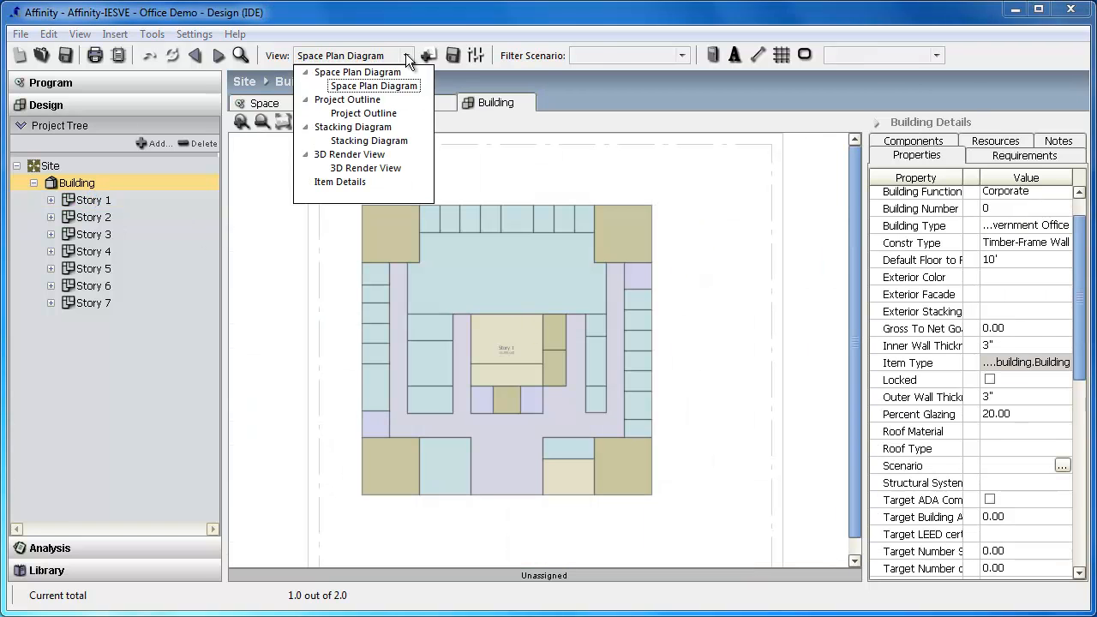
left_click(364, 164)
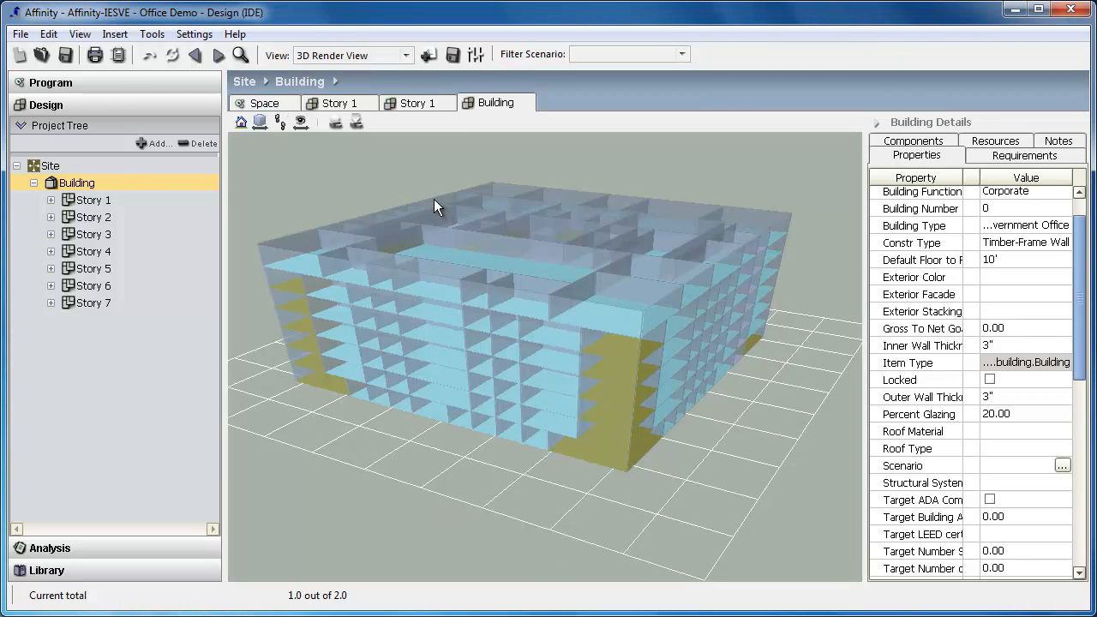
Launch the Sustainability Analysis for the building in IES Virtual Environment and review its LEED USA rating systems and credits
left_click(153, 36)
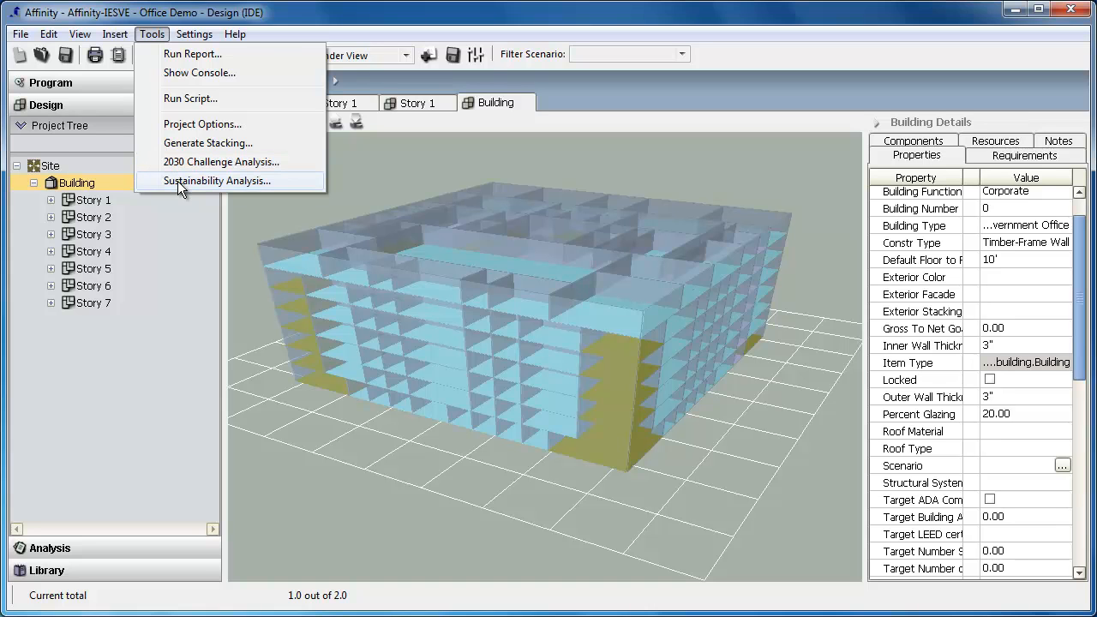
left_click(179, 181)
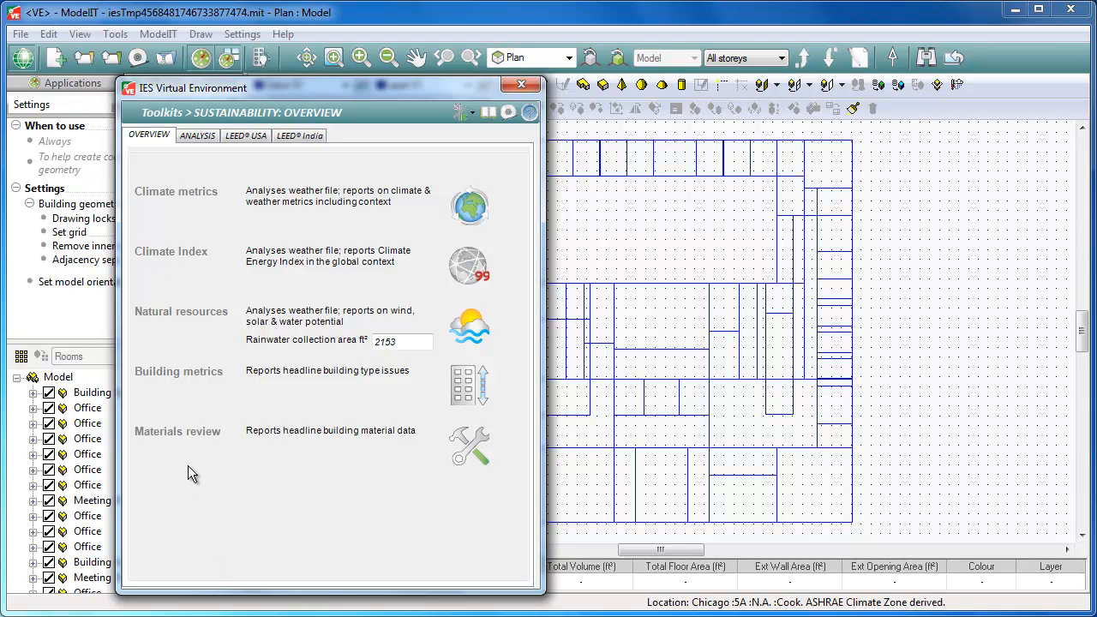
left_click(244, 137)
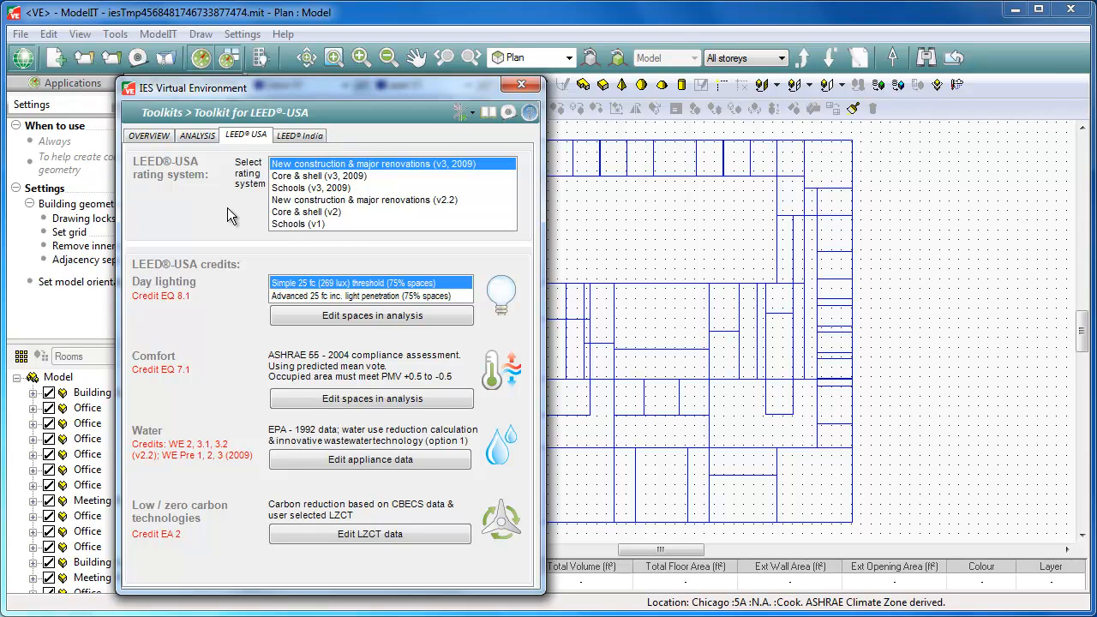
Open the sustainability toolkit's analysis options and examine the solar shading report for the December 21 solstice
left_click(205, 137)
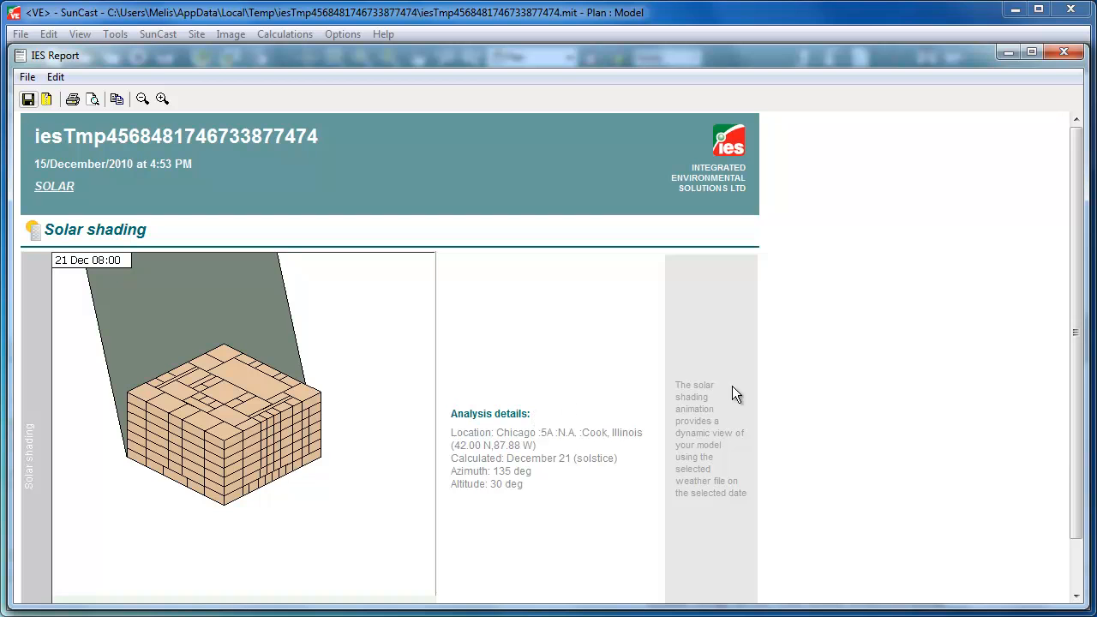
mouse_move(1078, 335)
left_mouse_down()
mouse_move(1085, 411)
mouse_move(1079, 345)
left_mouse_up()
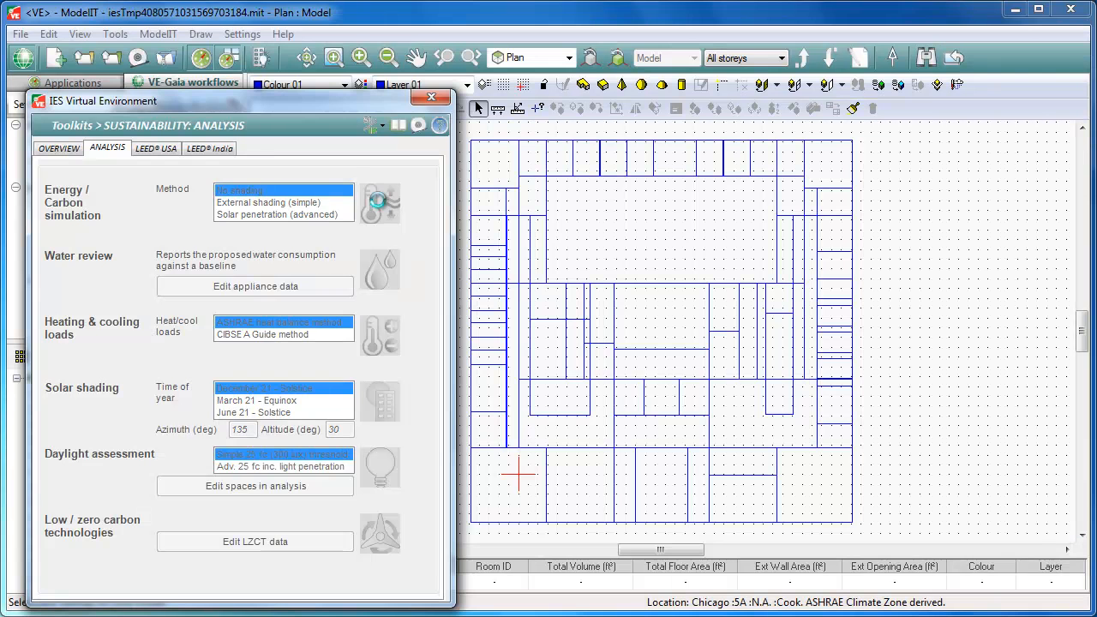
Run the Energy / Carbon simulation without shading, naming it Sim 1 and keeping the 2030 building type, fuel and operating hour settings
left_click(380, 201)
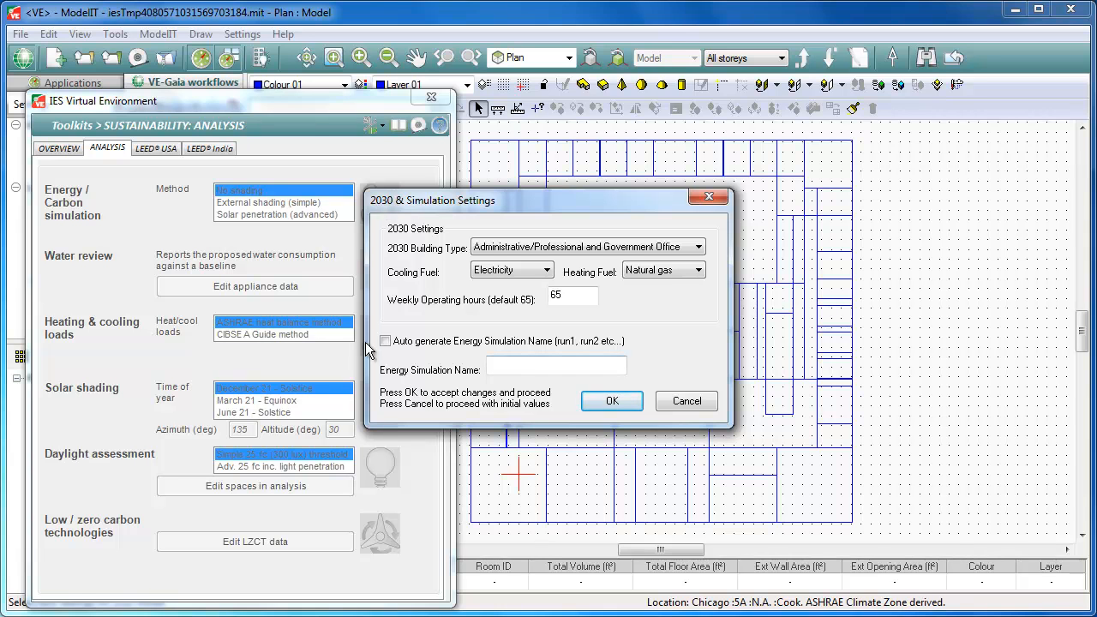
left_click(514, 365)
type("Sim 1")
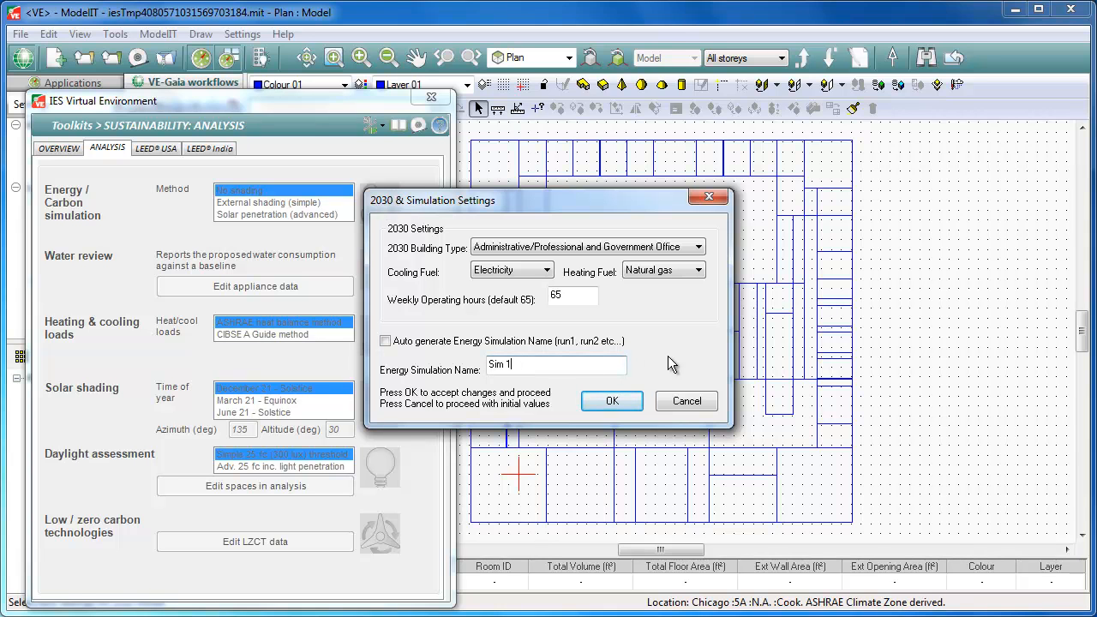
left_click(621, 401)
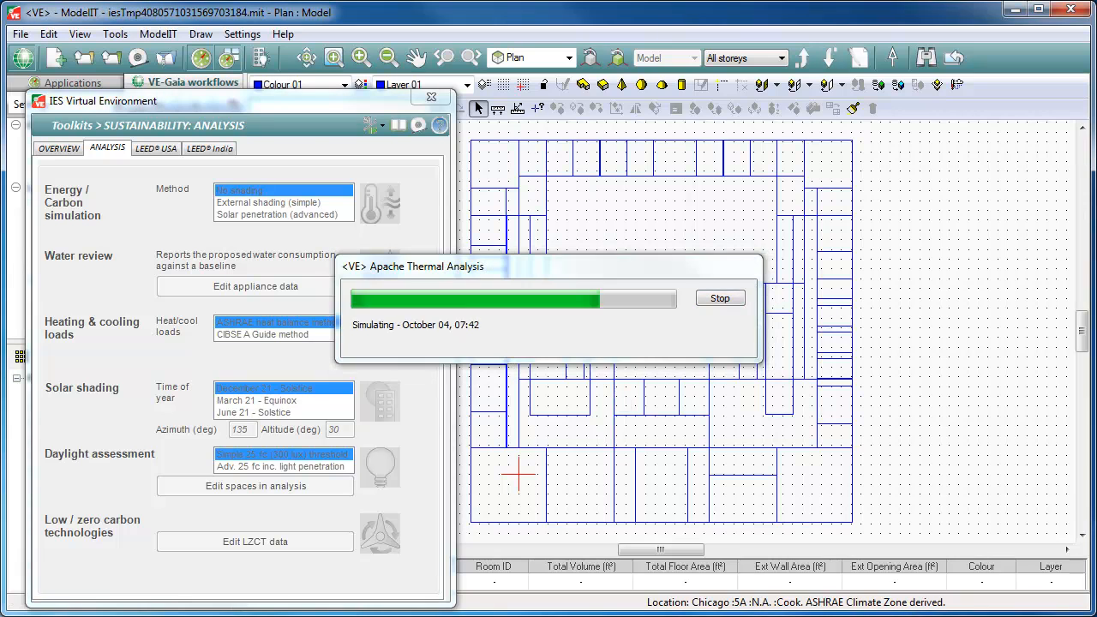